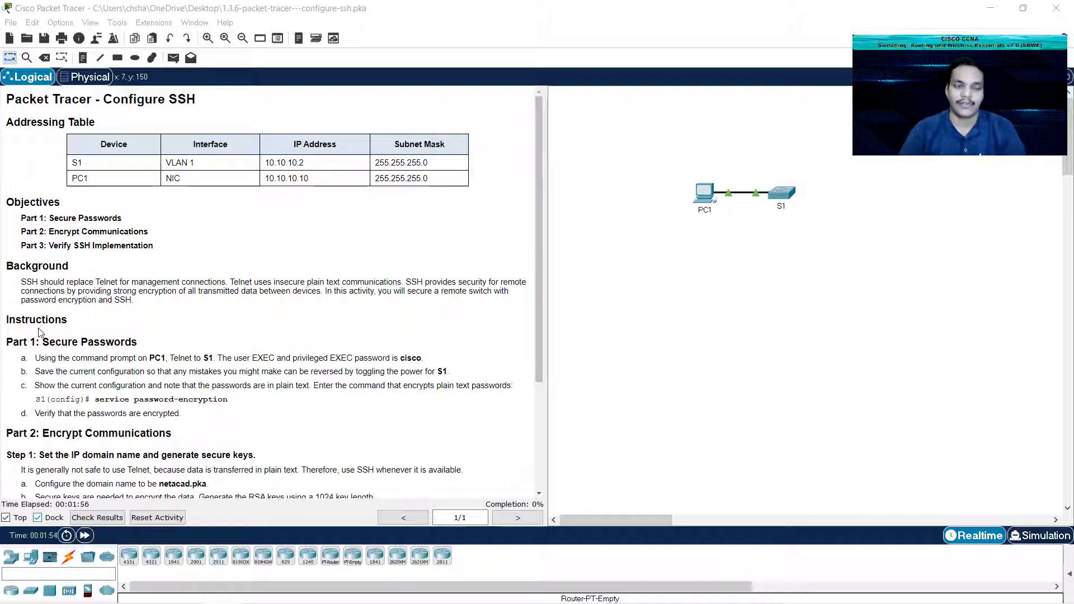
Step: Open PC1's Command Prompt and look up S1's IP address in the addressing table
scroll(28, 343, "down", 1)
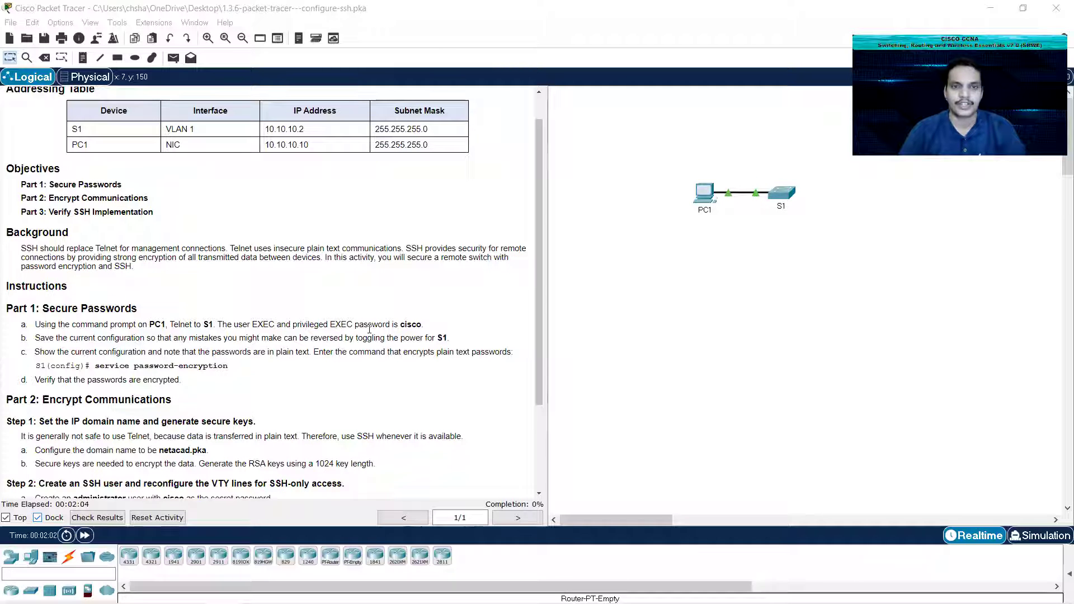
left_click(703, 194)
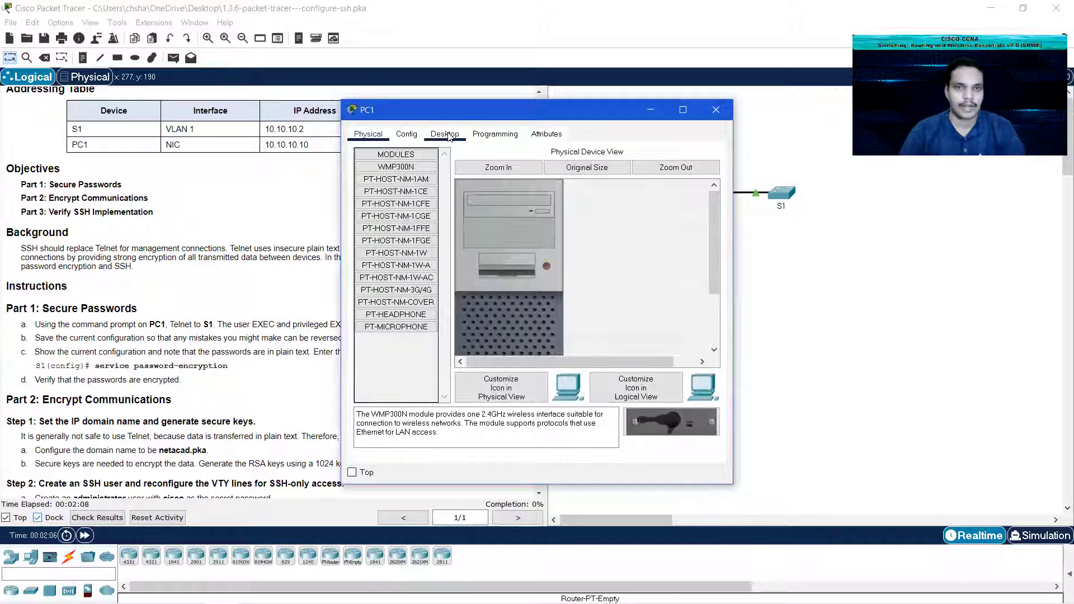
left_click(451, 135)
left_click(606, 175)
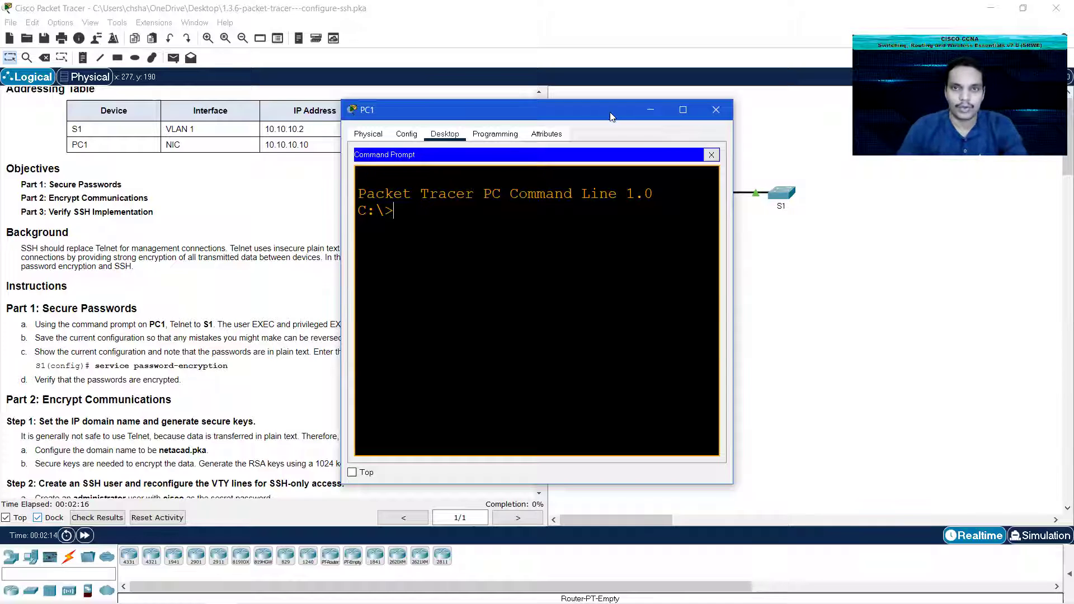
left_click_drag(616, 110, 860, 246)
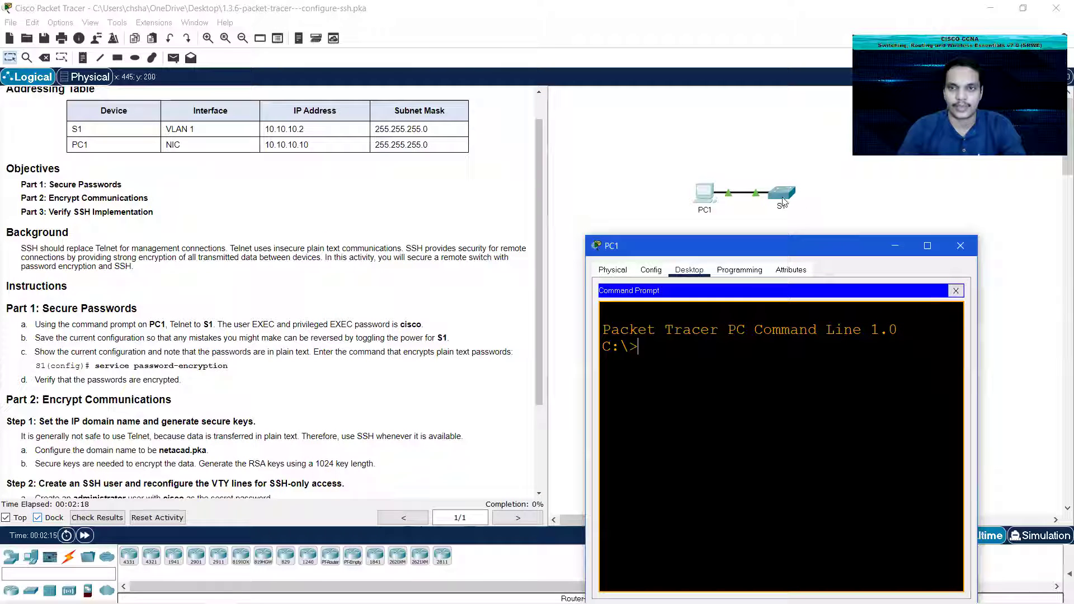
left_click_drag(268, 129, 305, 128)
left_click(269, 128)
Step: Telnet to S1 at 10.10.10.2 and log in through to privileged EXEC
mouse_move(421, 578)
mouse_move(223, 590)
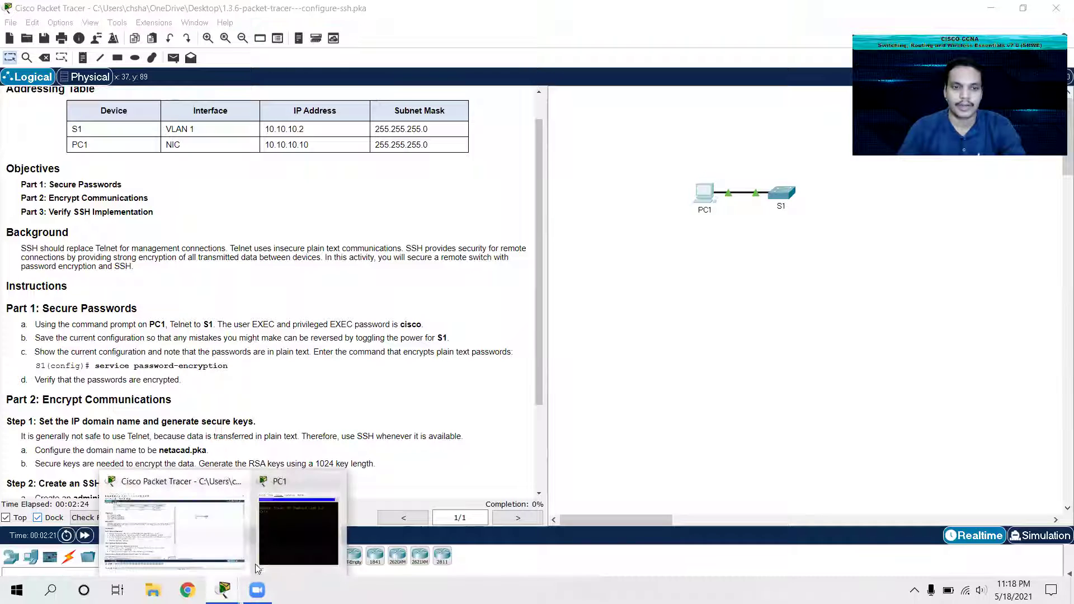
left_click(291, 531)
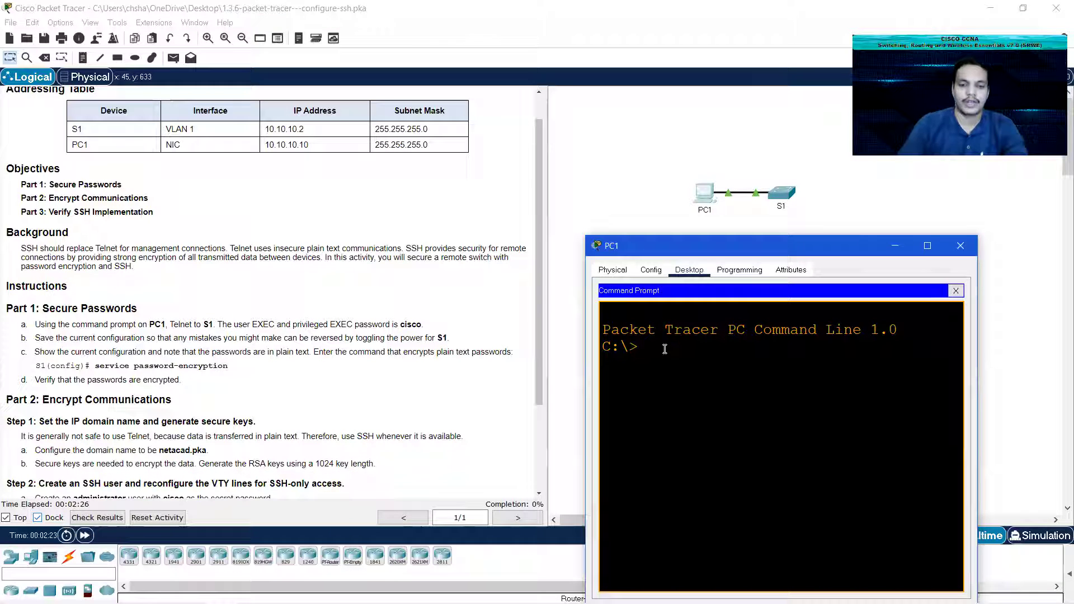
type("telnet")
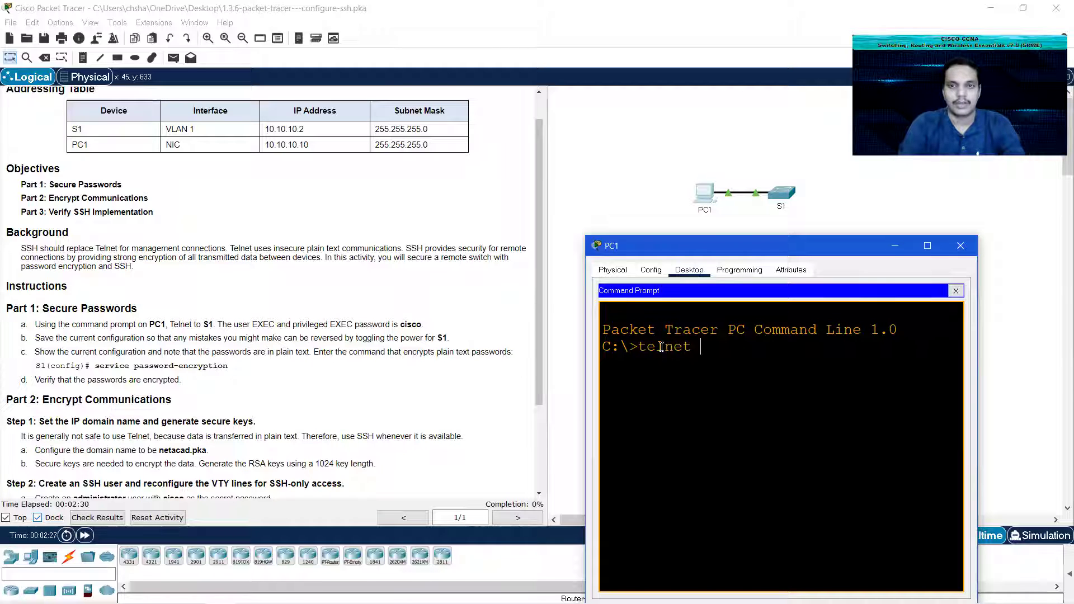
type(" 10")
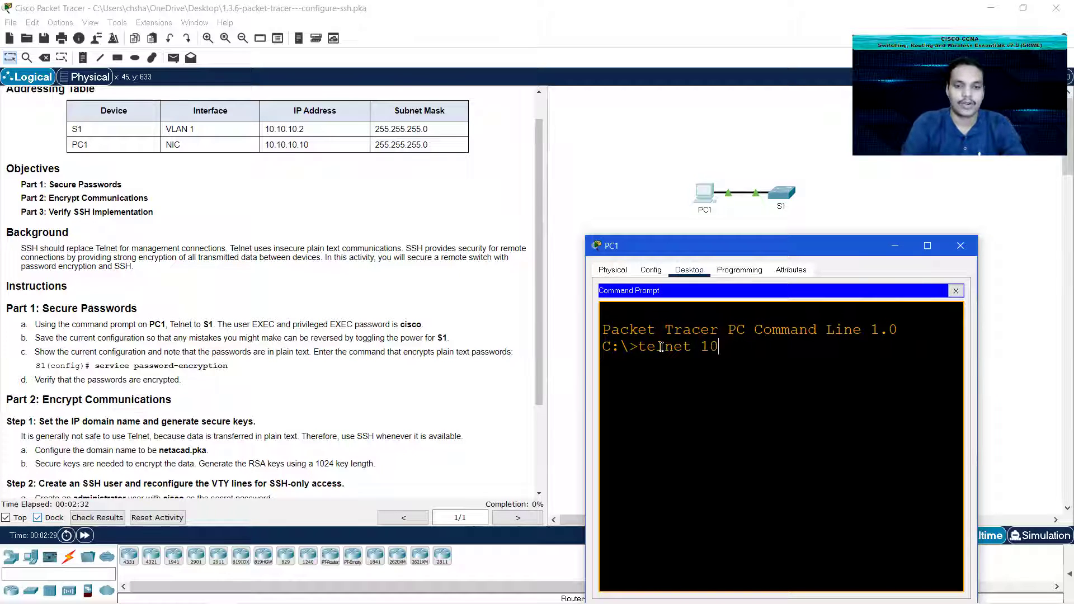
type(".10.10.2")
key("Return")
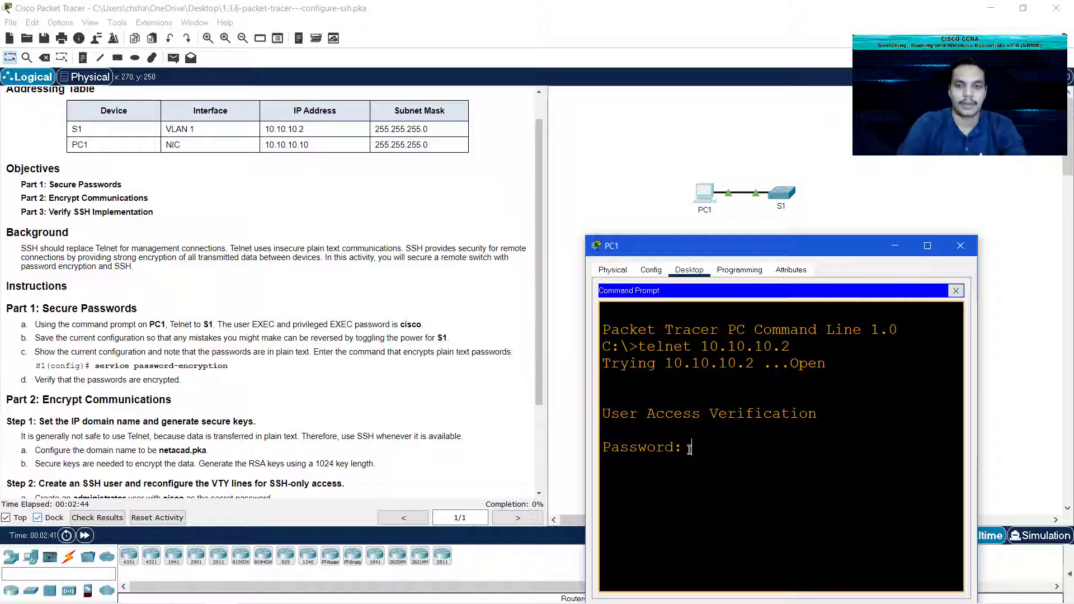
key("Return")
type("enab")
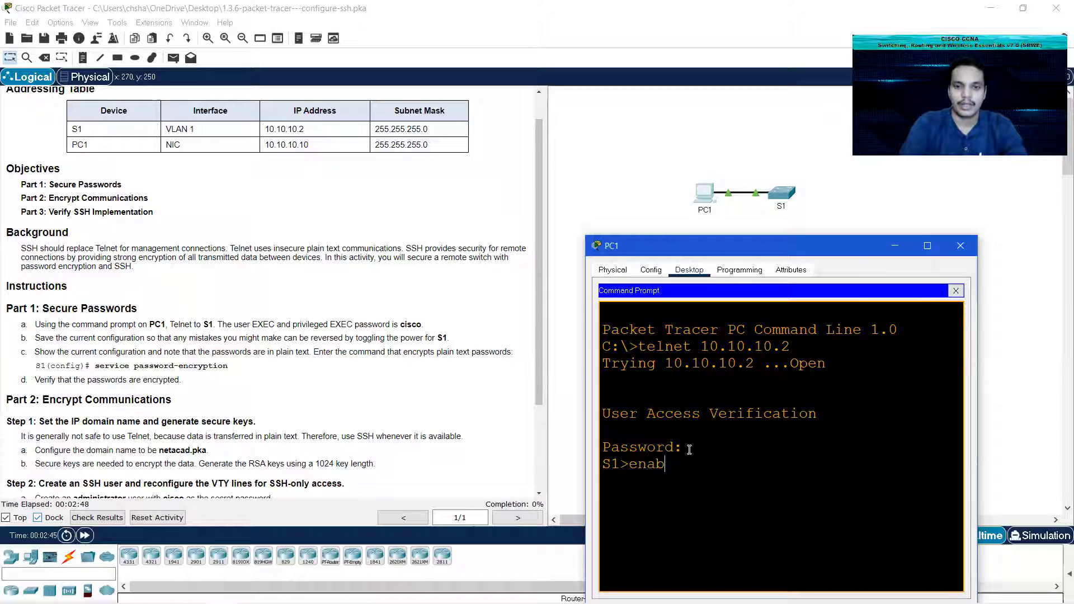
type("le")
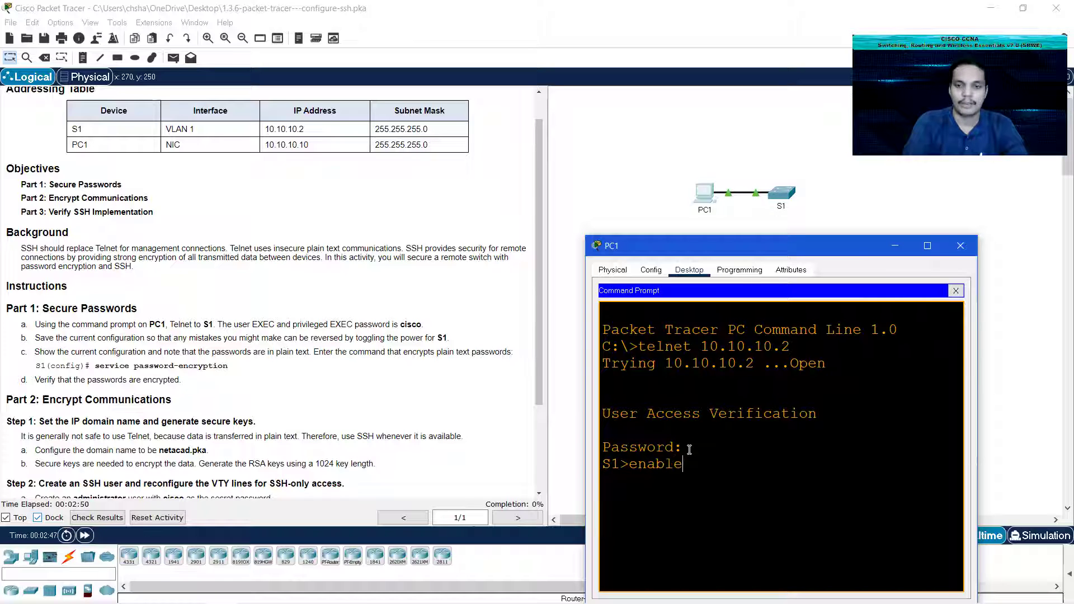
key("Return")
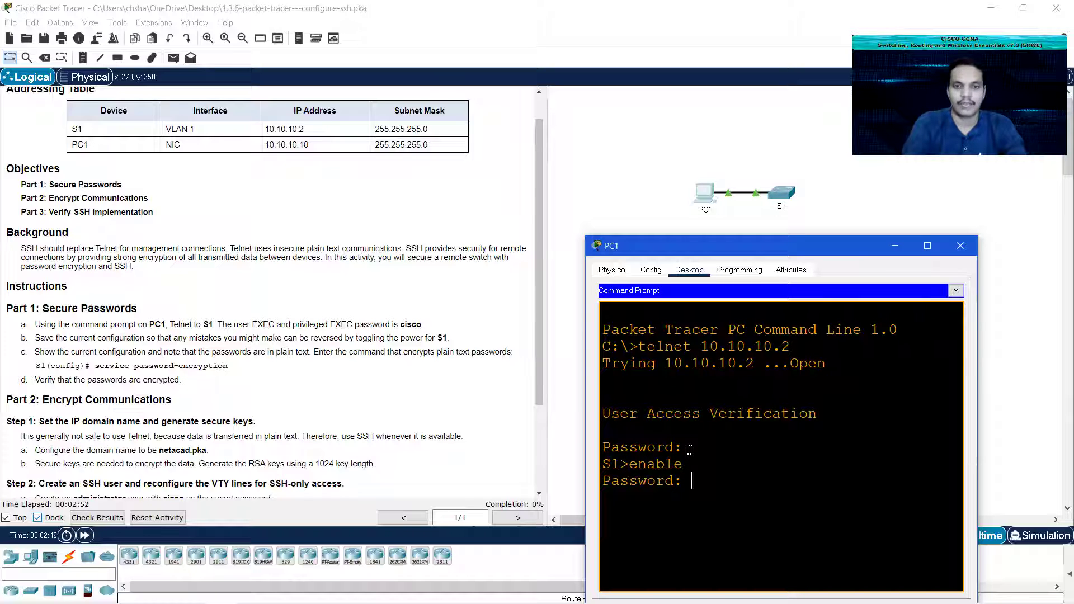
key("Return")
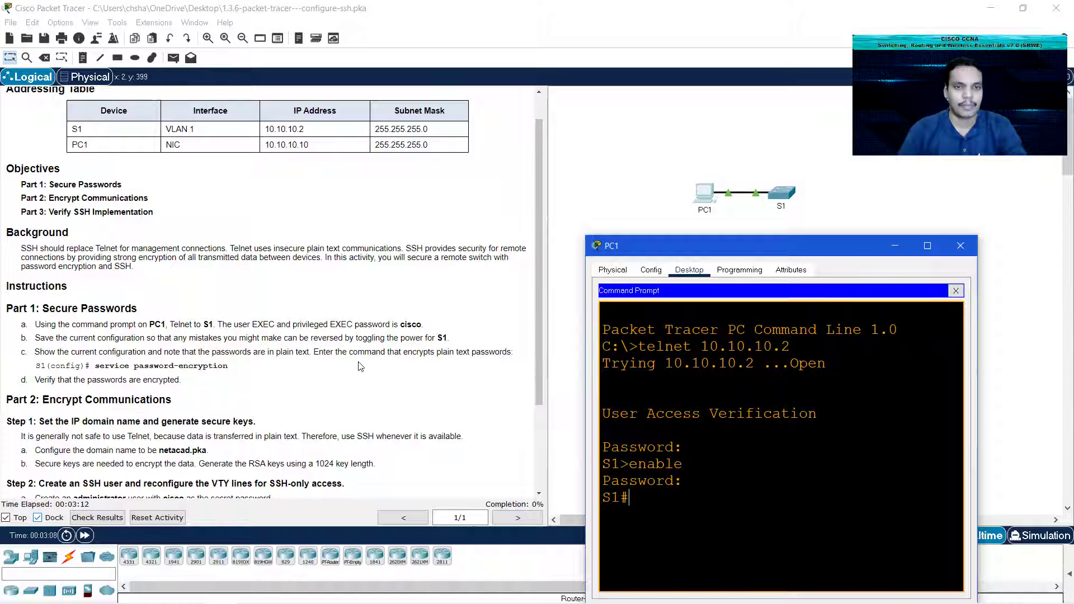
Step: Run show running-config on S1 and page through it in a widened PC1 window
type("dj")
key("BackSpace")
type("show runn")
key("Tab")
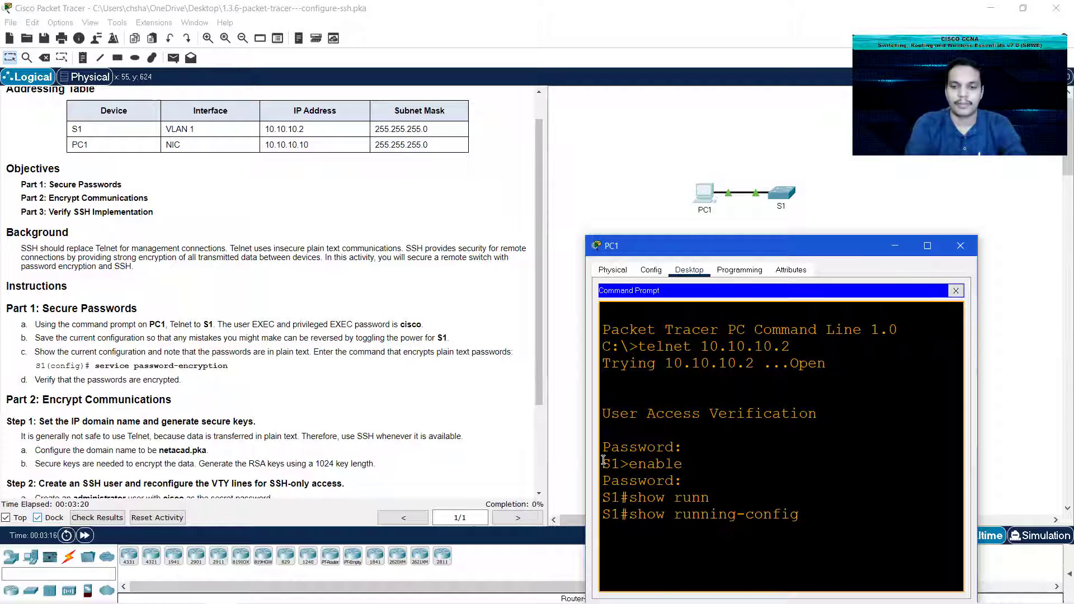
key("Return")
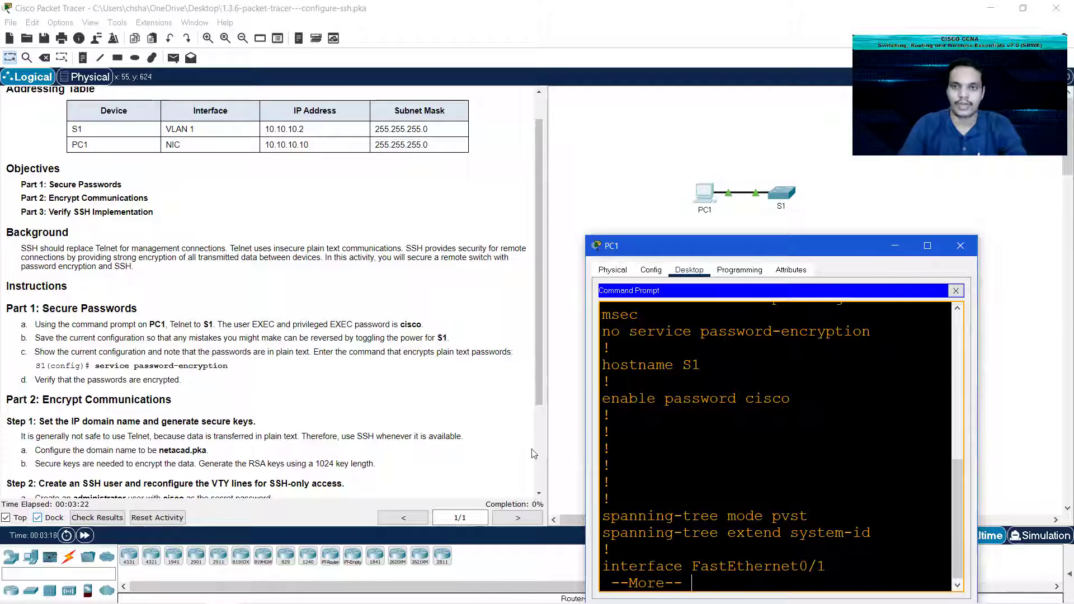
left_click_drag(681, 243, 539, 129)
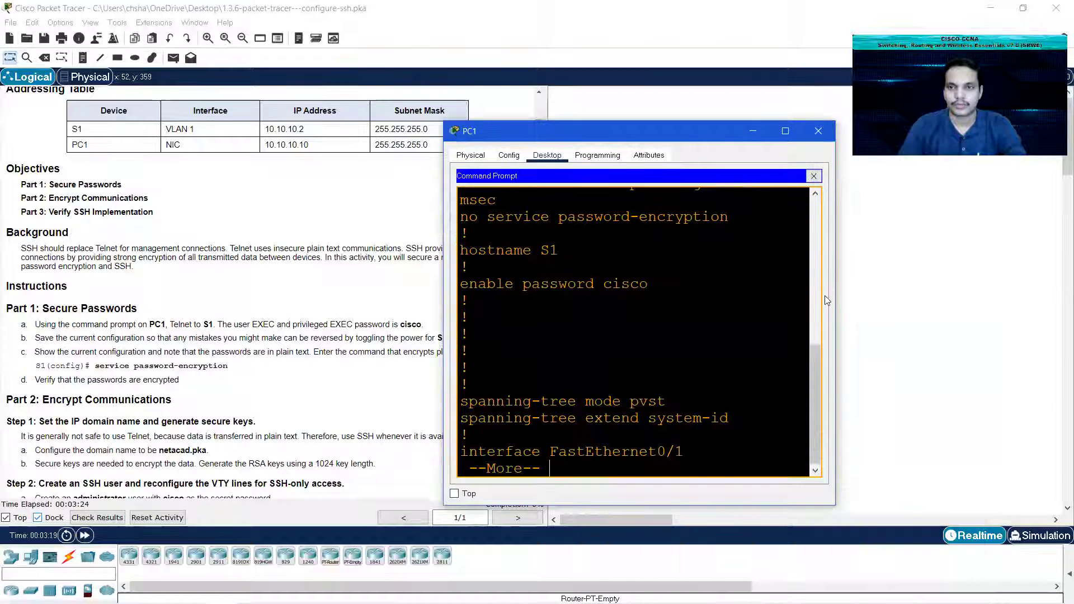
left_click_drag(835, 299, 882, 298)
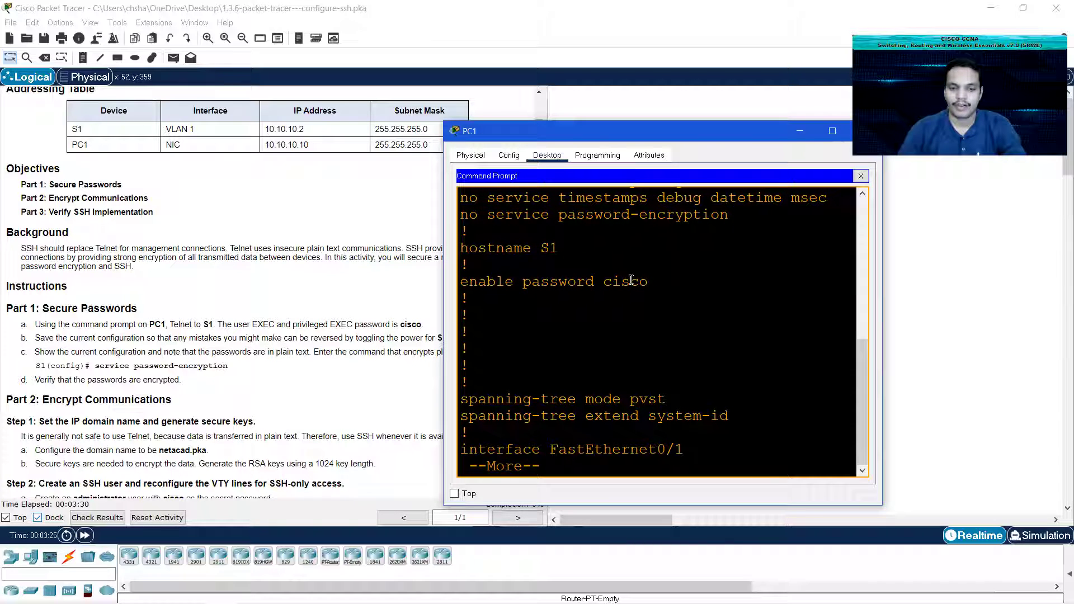
key("space")
key("space")
key("space")
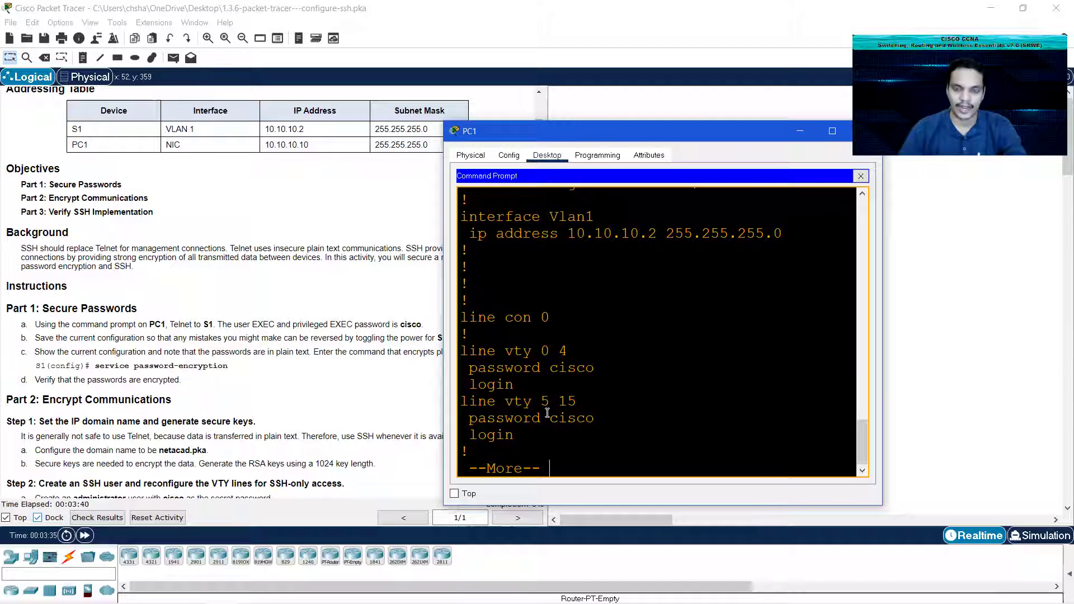
key("space")
left_click_drag(548, 138, 648, 132)
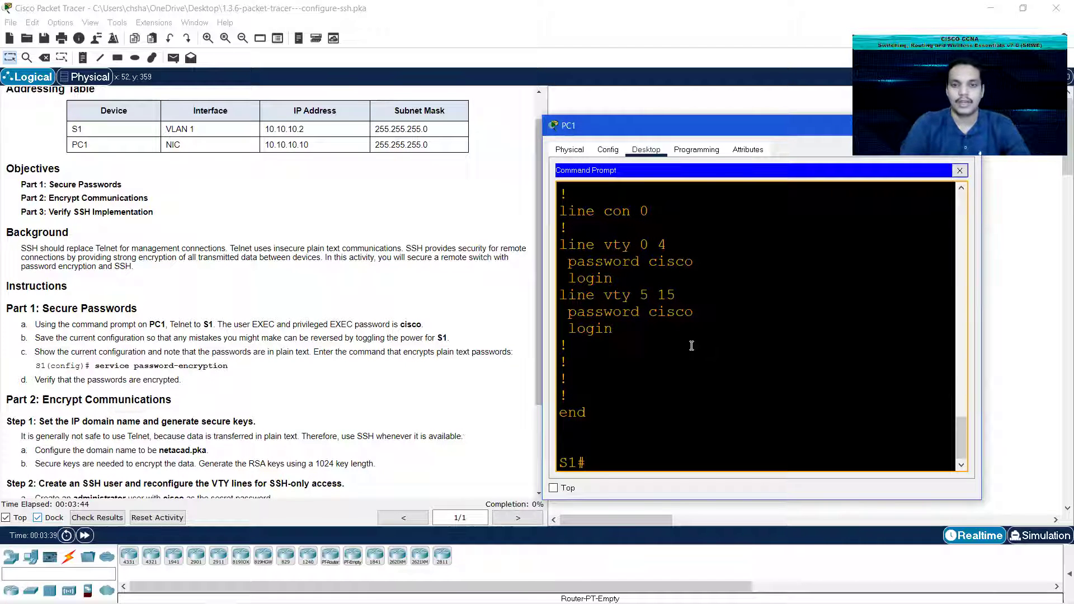
Step: Enable service password-encryption in S1's global configuration mode
type("conf t")
key("Return")
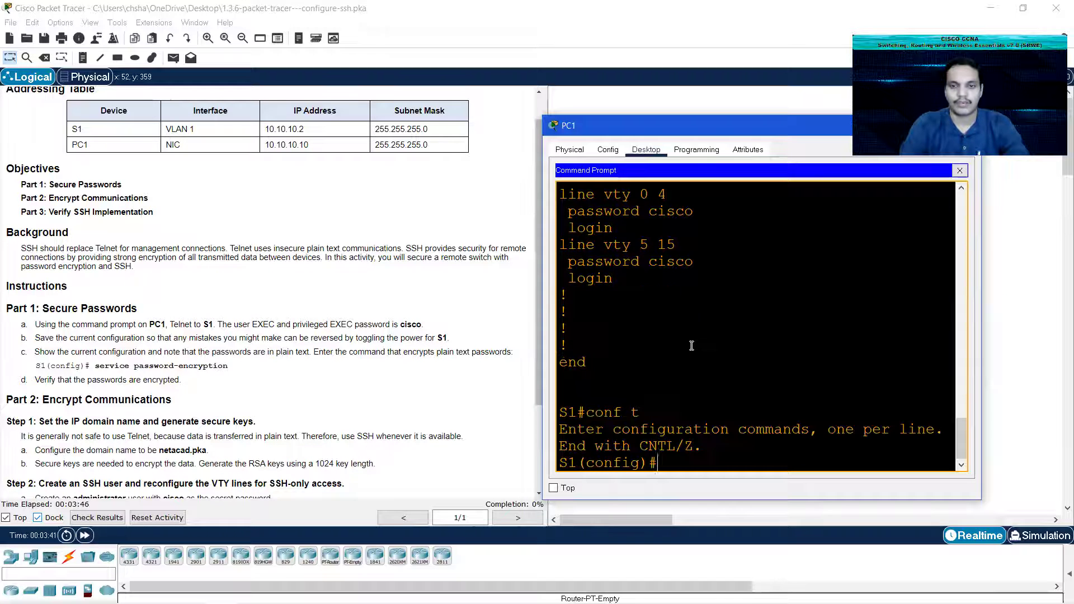
type("s")
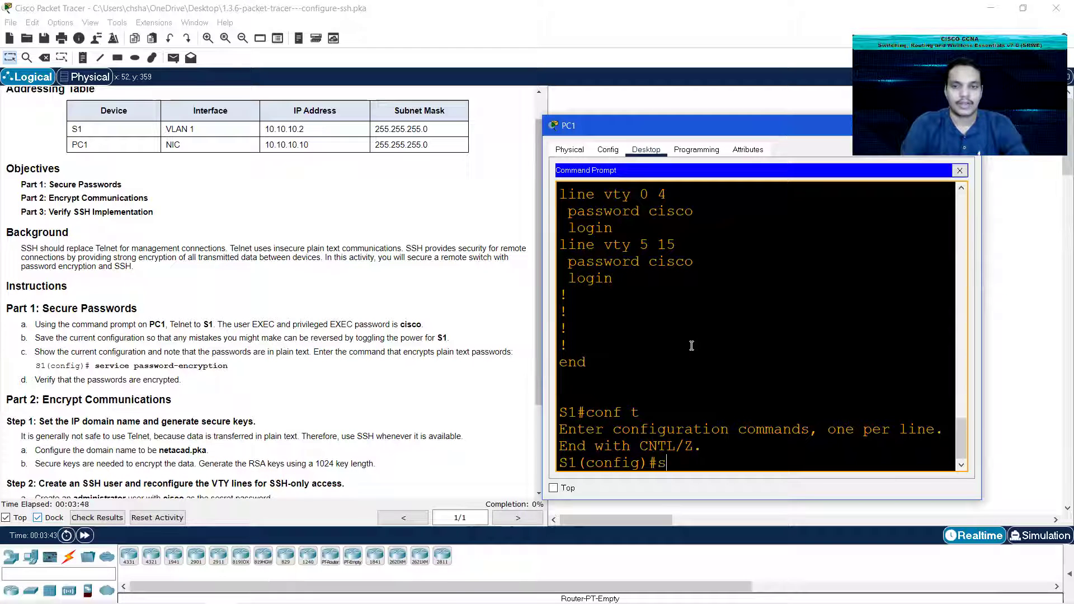
type("ervice pas")
key("Tab")
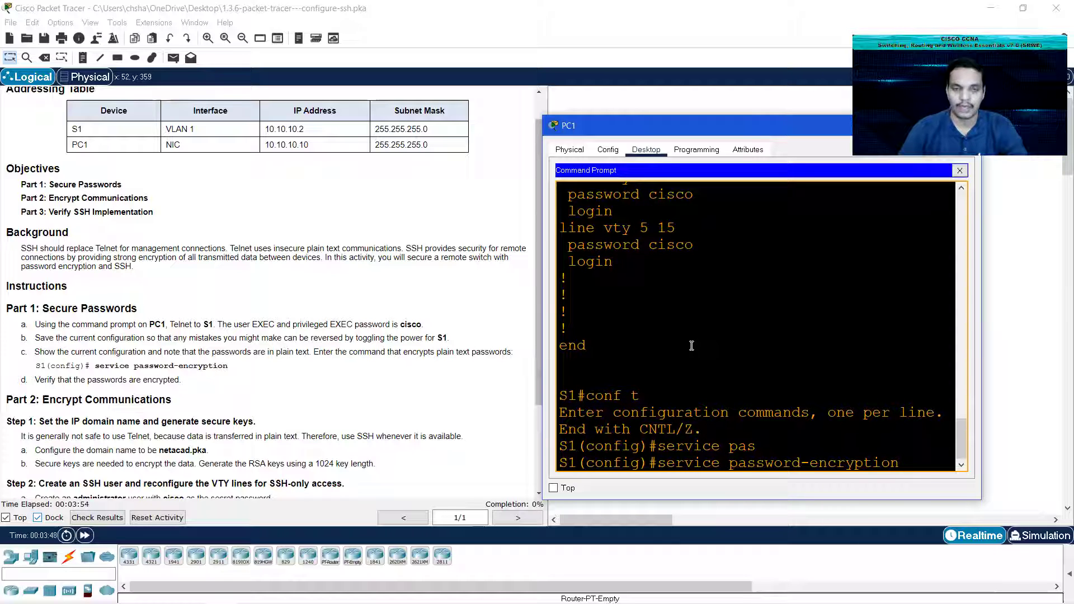
key("Return")
type("exit")
key("Return")
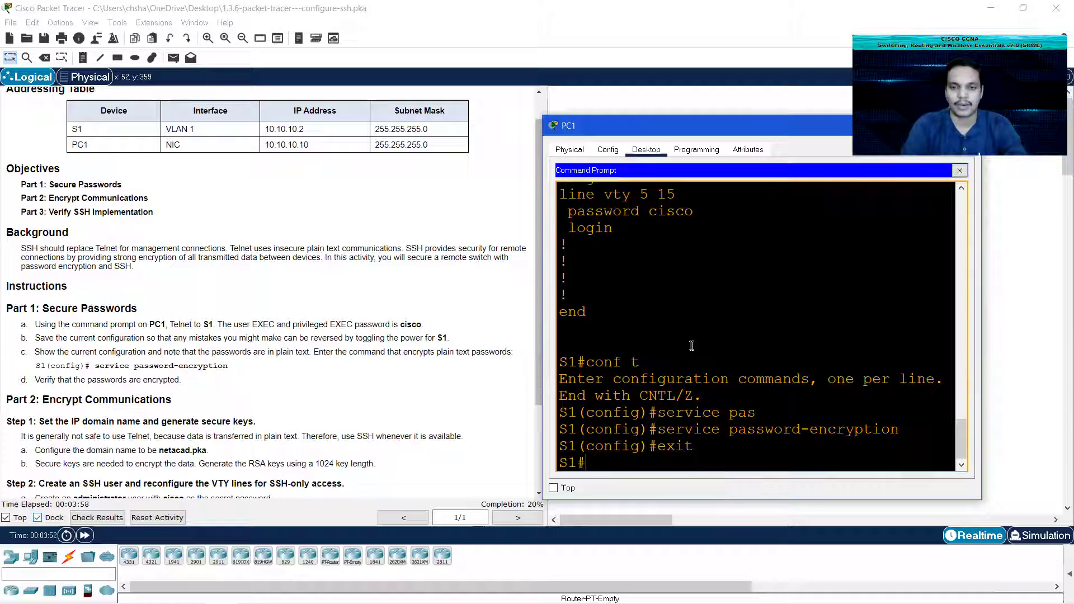
Step: Show the running configuration again and highlight the encrypted enable password
type("show ru")
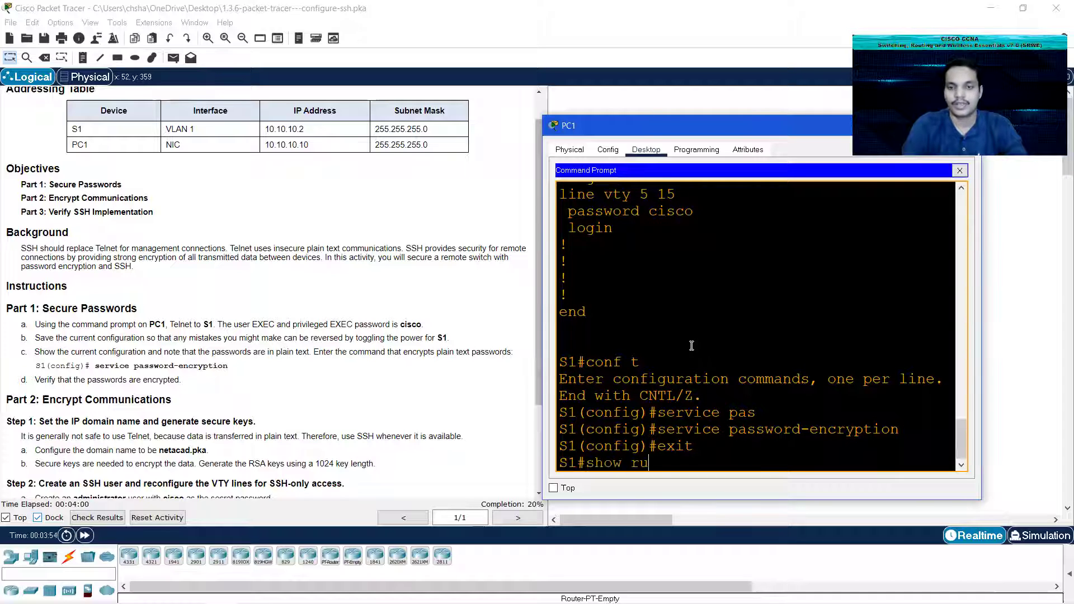
type("nn")
key("Tab")
key("Return")
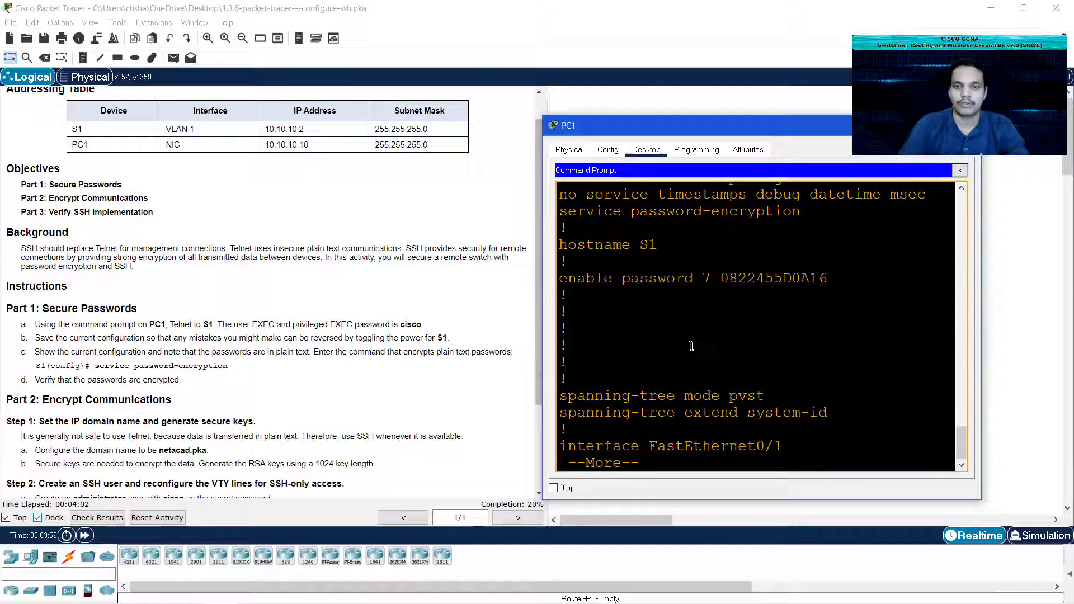
left_click_drag(702, 278, 837, 285)
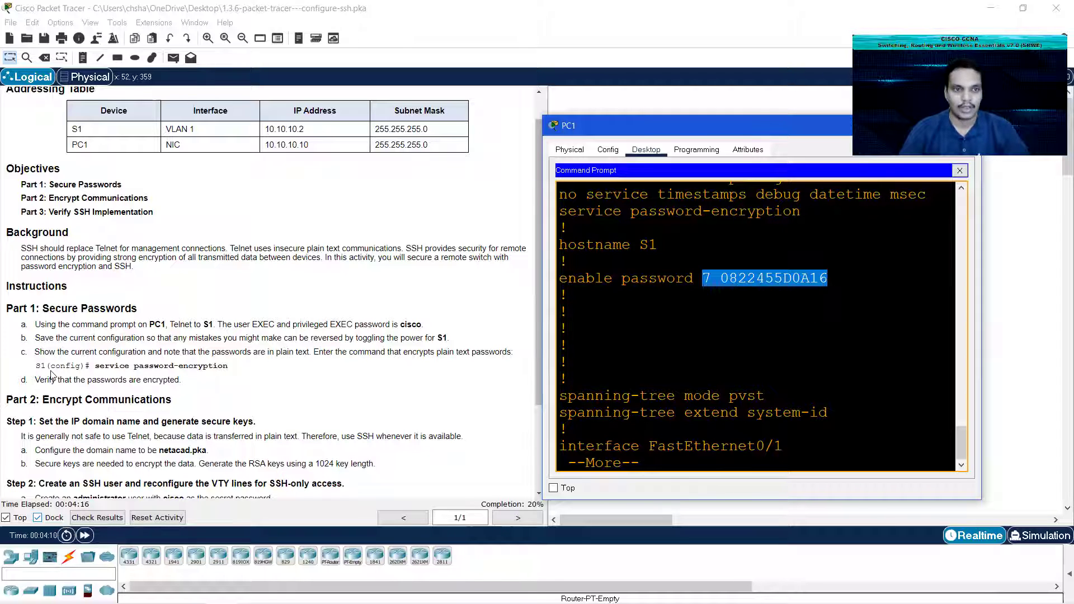
Step: Quit the paged output and configure ip domain-name netacad.pka on S1
scroll(56, 378, "down", 3)
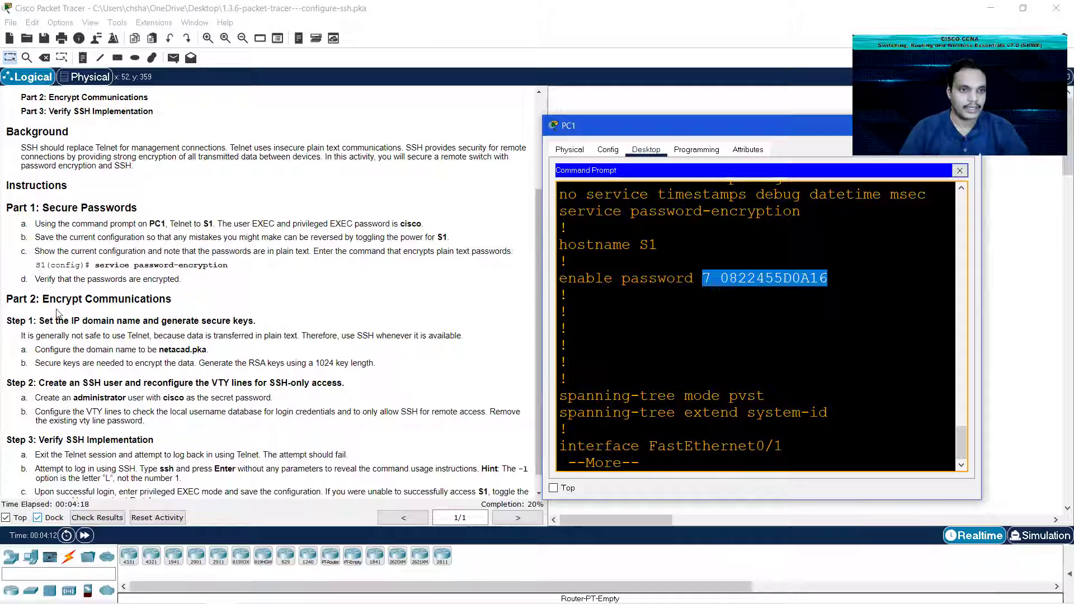
left_click(640, 453)
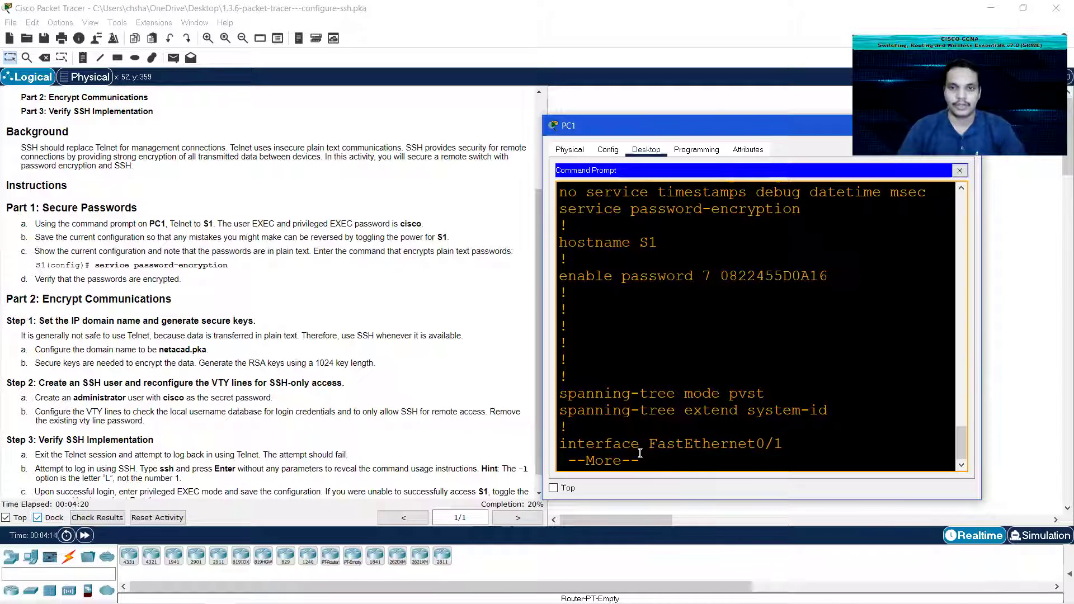
key("q")
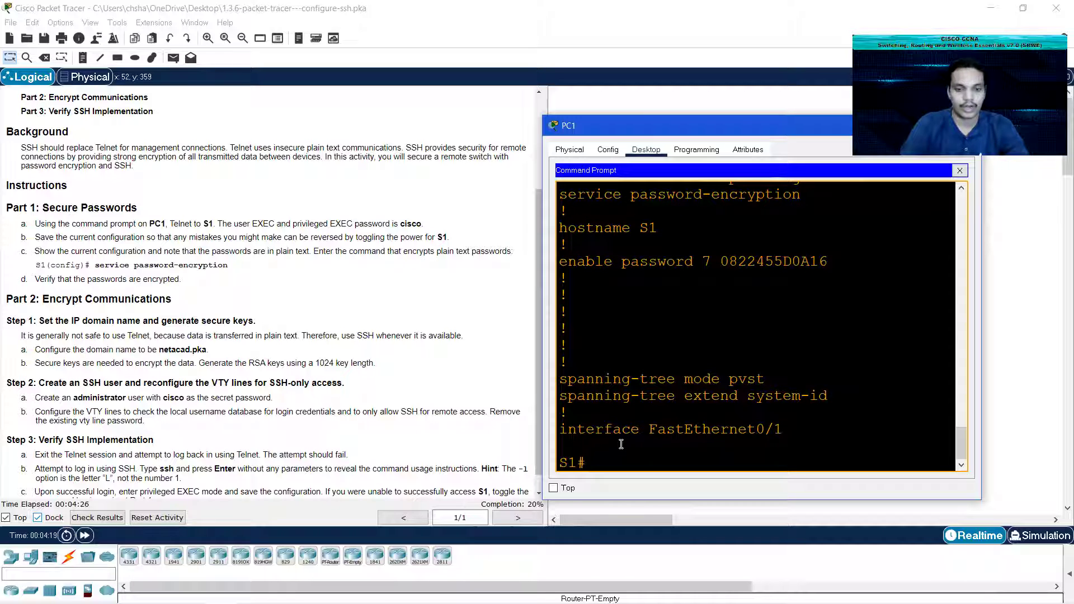
type("con")
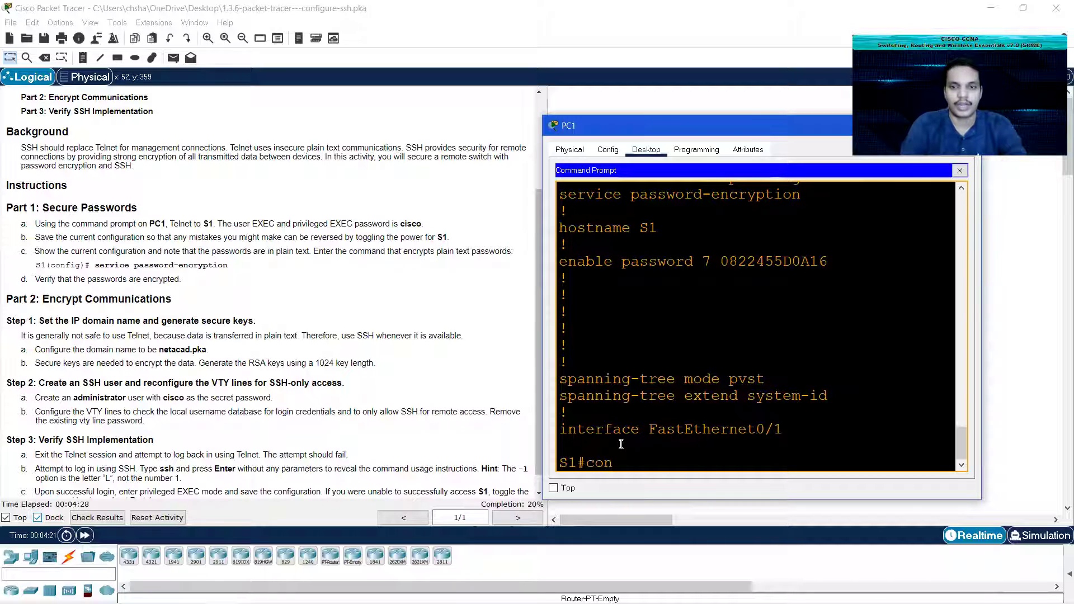
type("figure terminal")
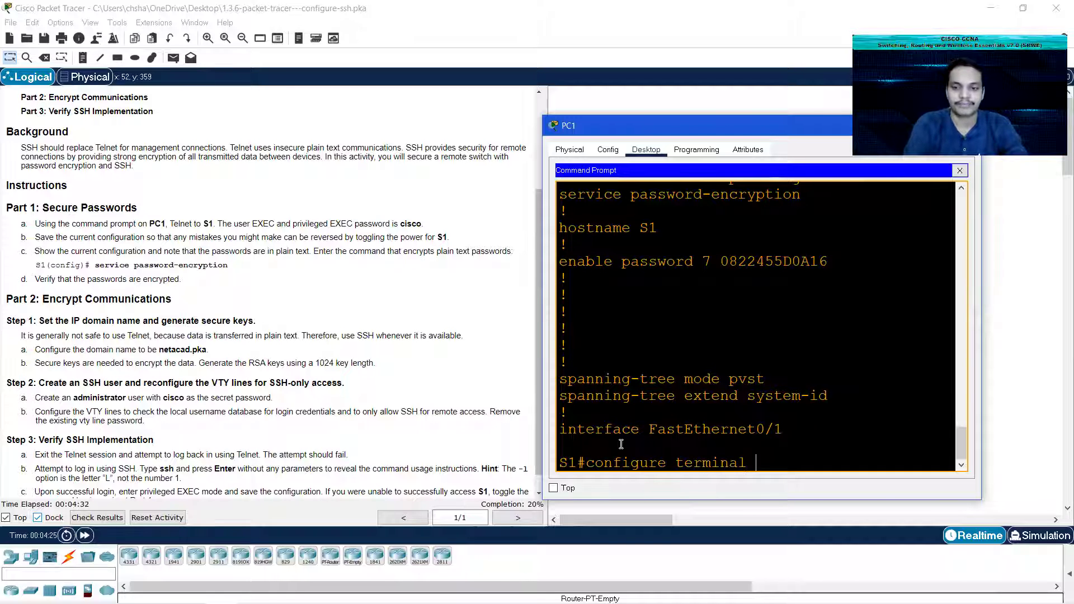
key("Return")
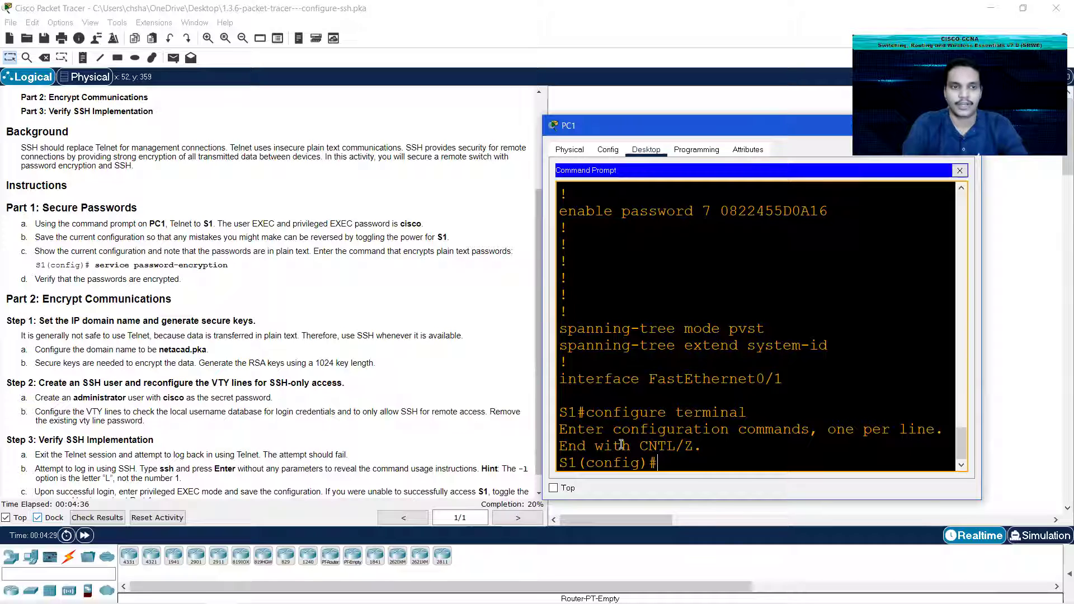
type("ip d")
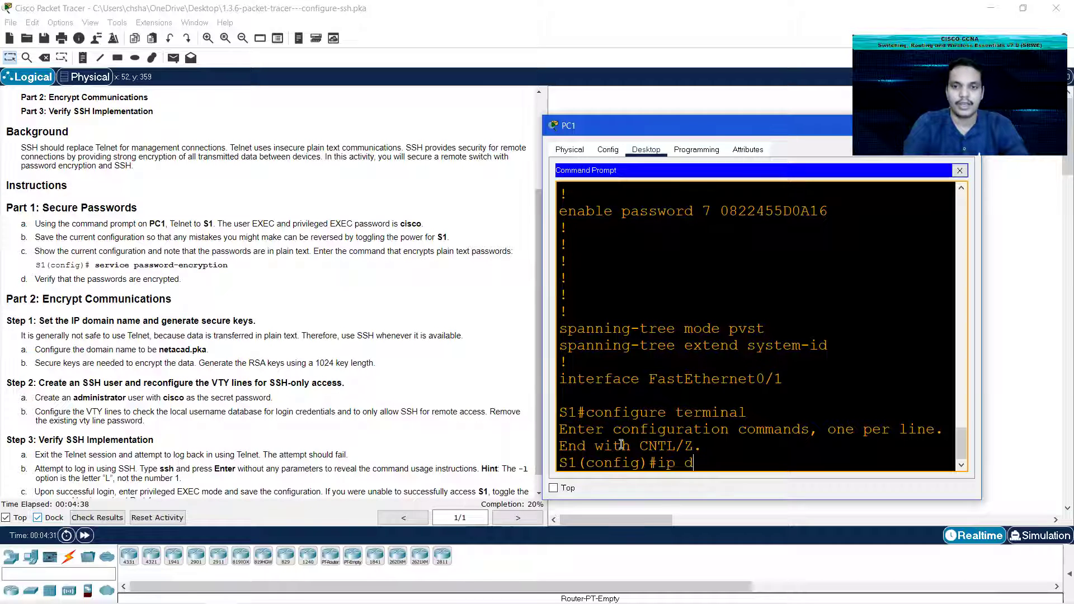
type("omain-name net")
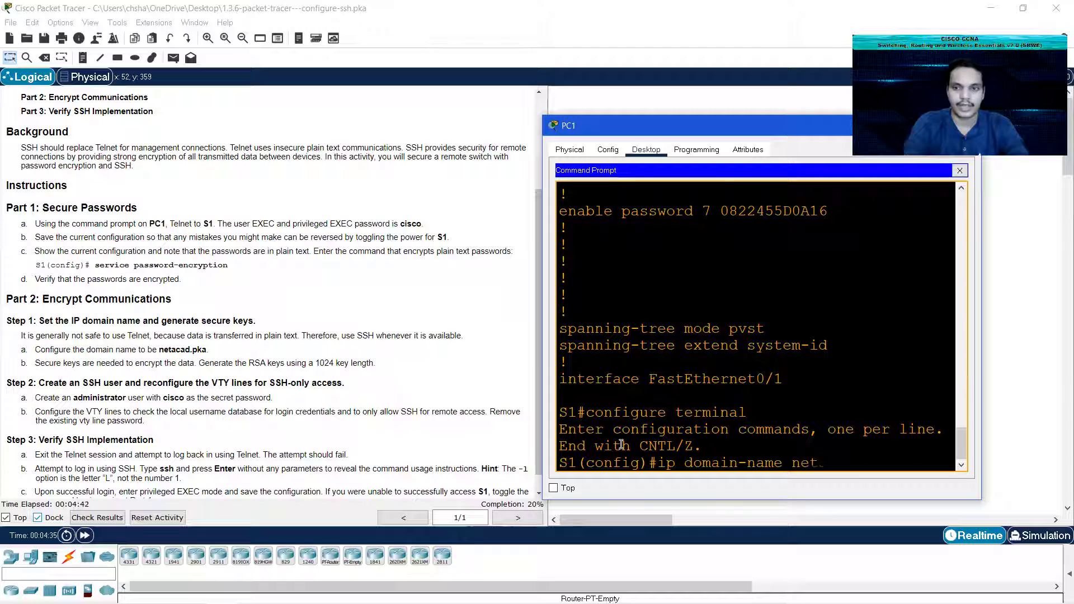
type("acad.pka")
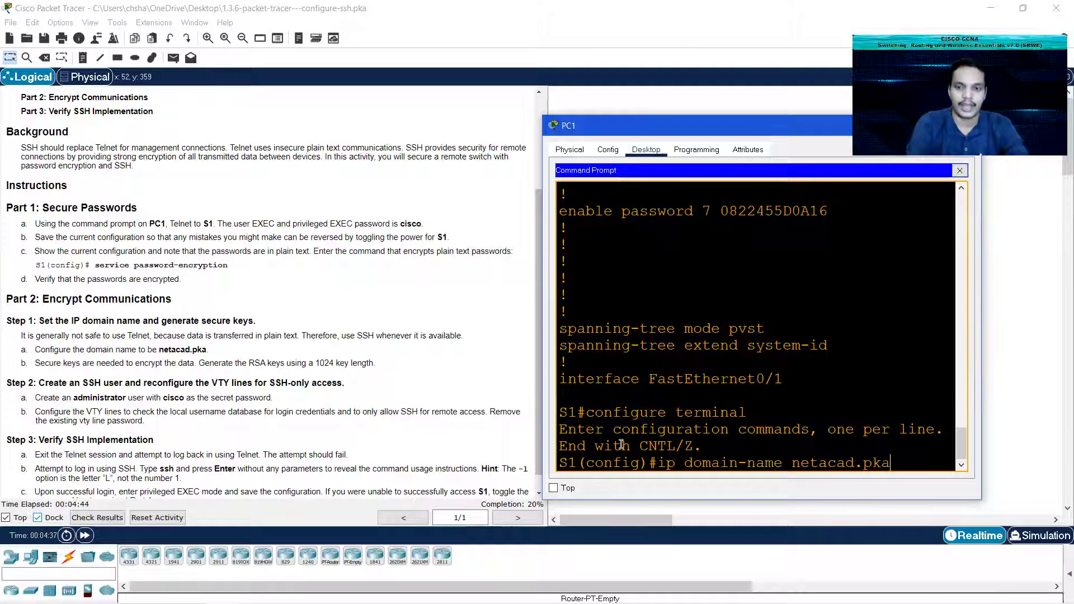
key("Return")
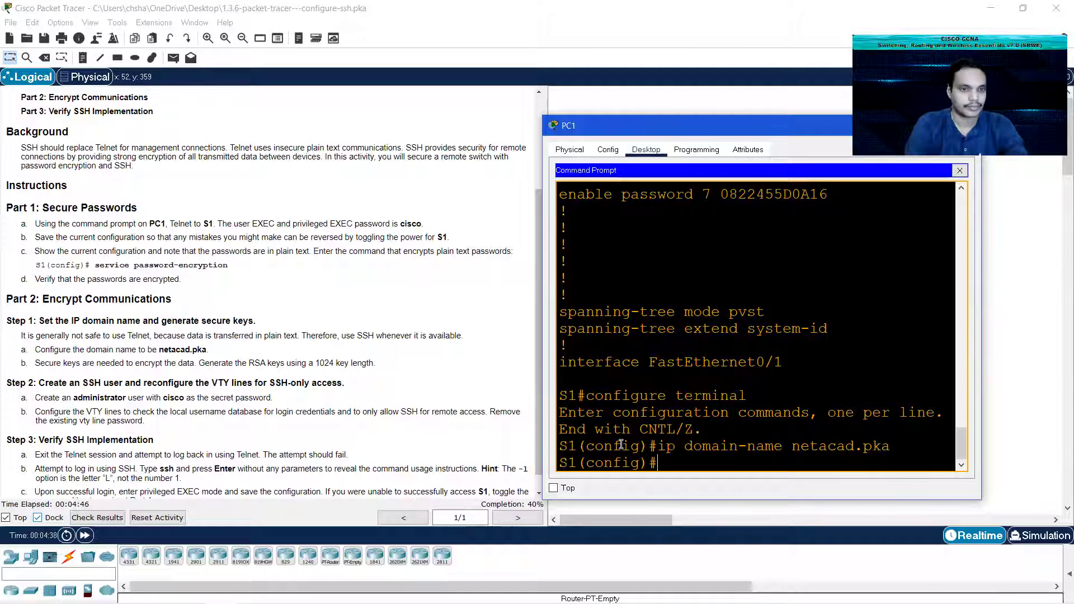
Step: Generate RSA keys on S1 with crypto key generate rsa and a 1024-bit modulus
type("crypto ke")
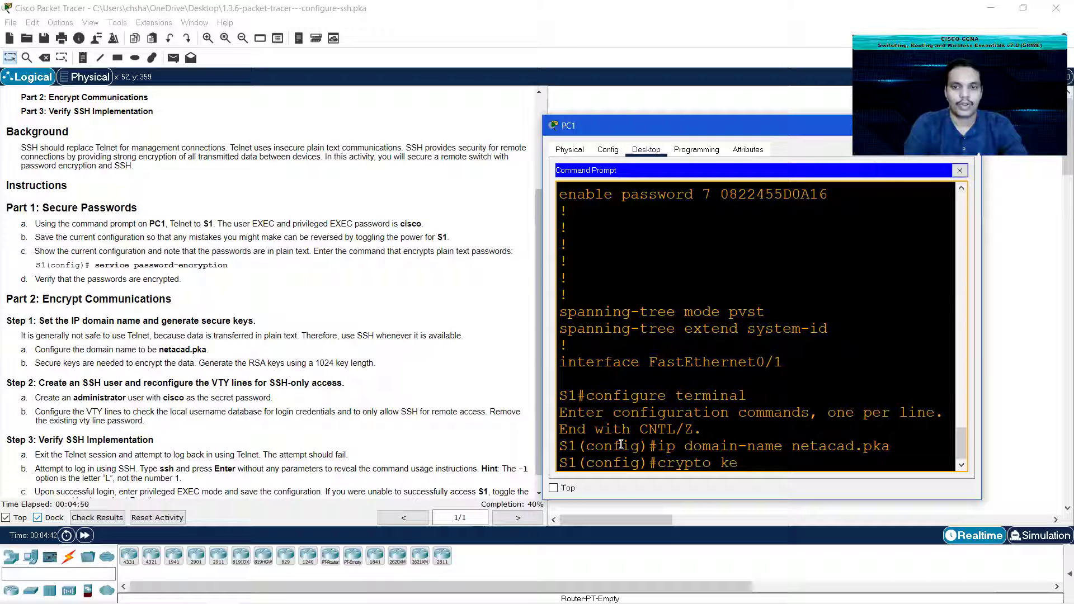
type("y genr")
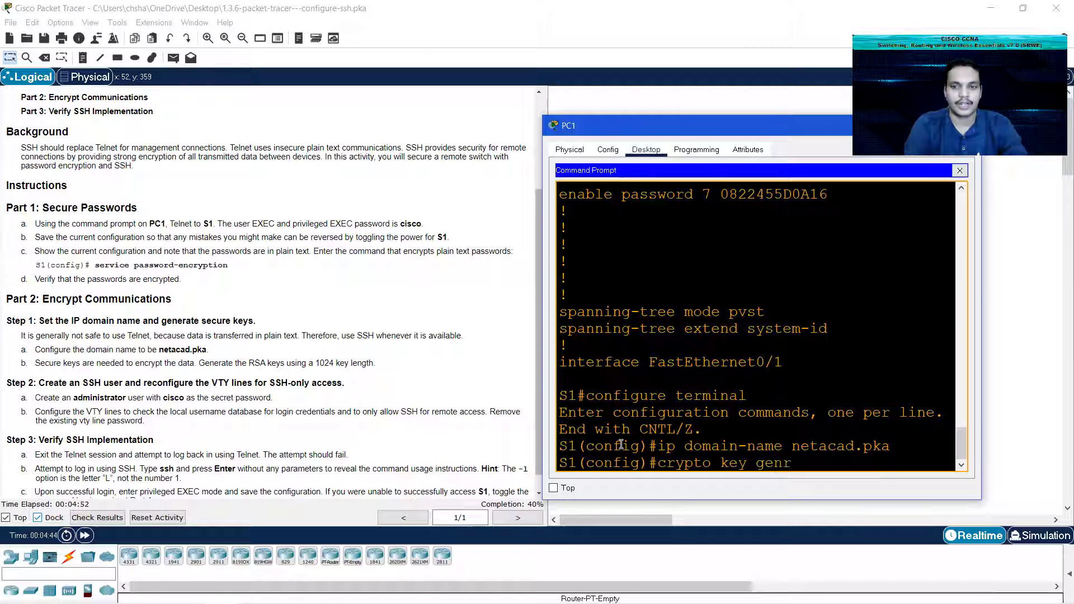
key("BackSpace")
key("Tab")
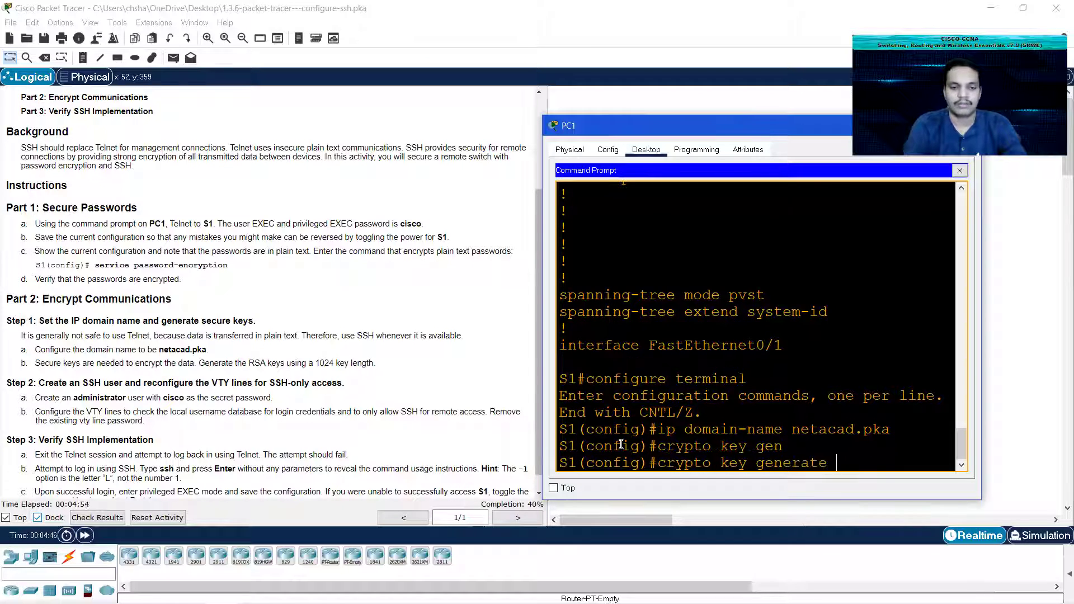
type("rsa")
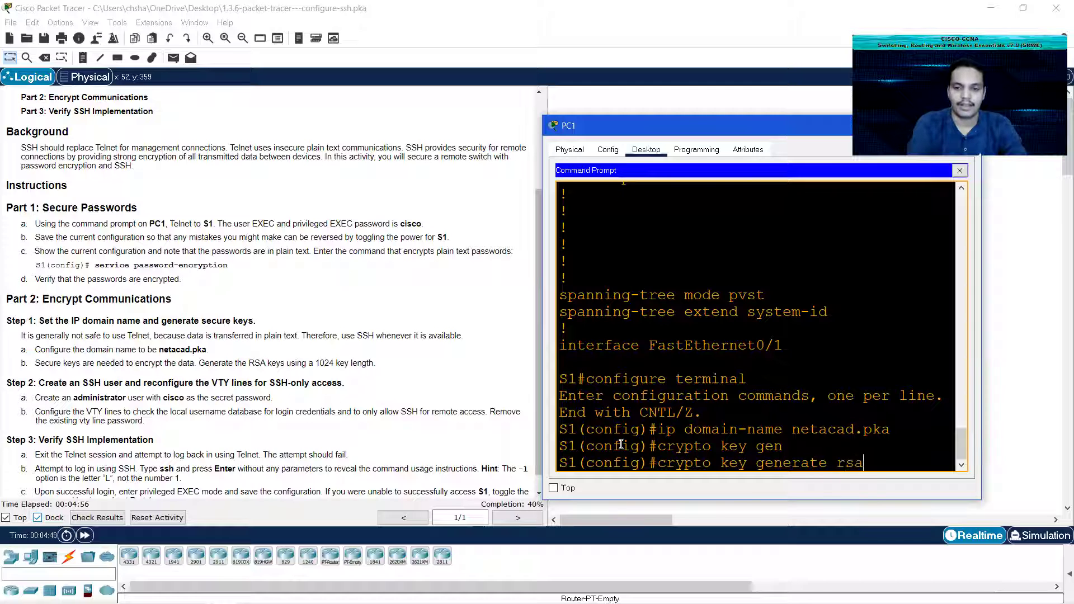
key("Return")
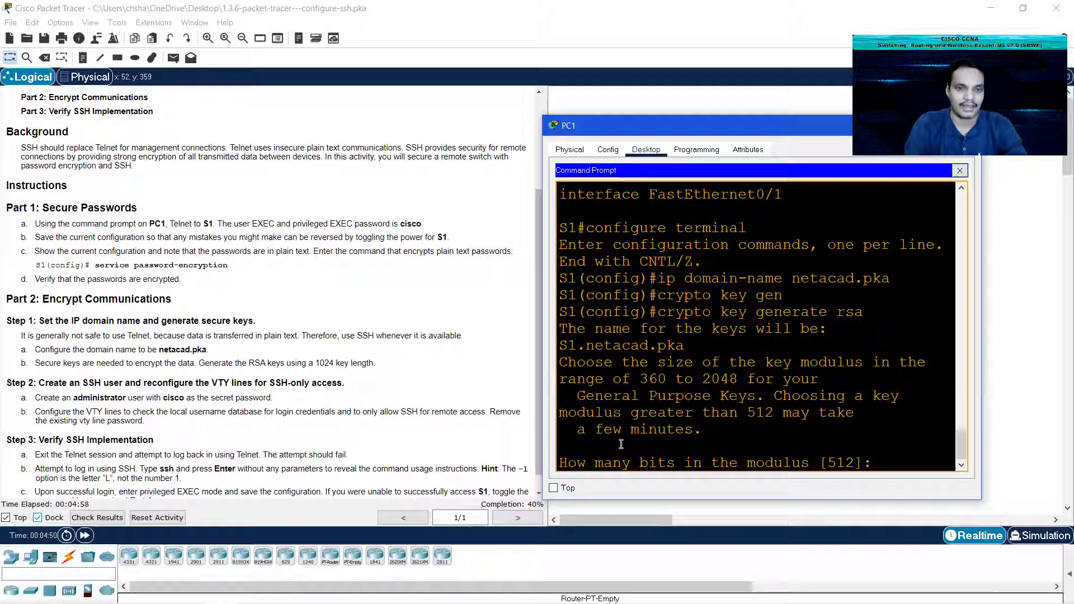
type("1024")
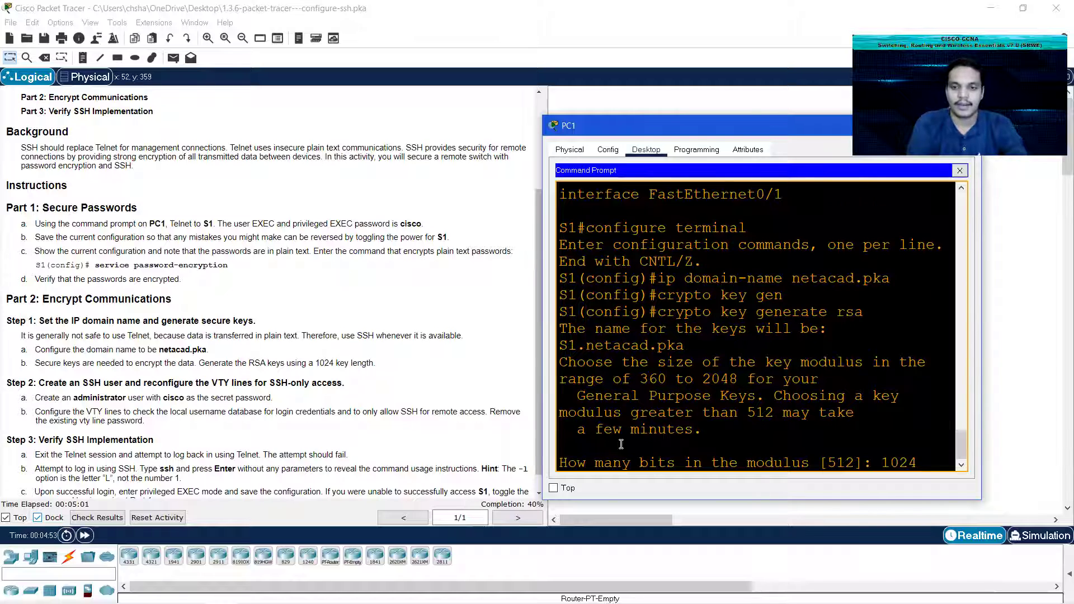
key("Return")
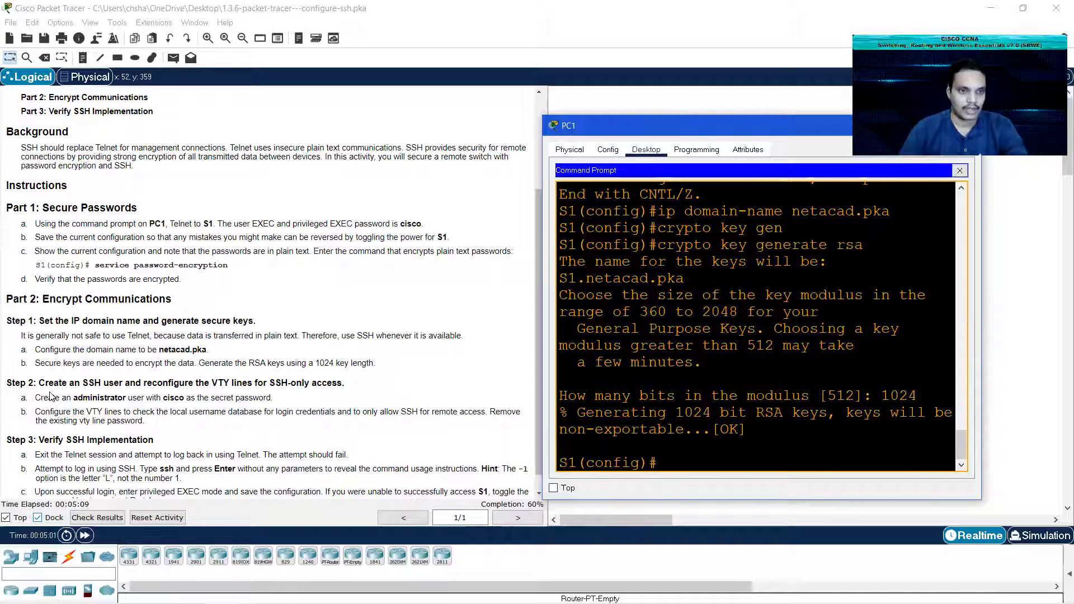
Step: Reposition PC1's terminal window and set it to stay always on top
left_click(25, 383)
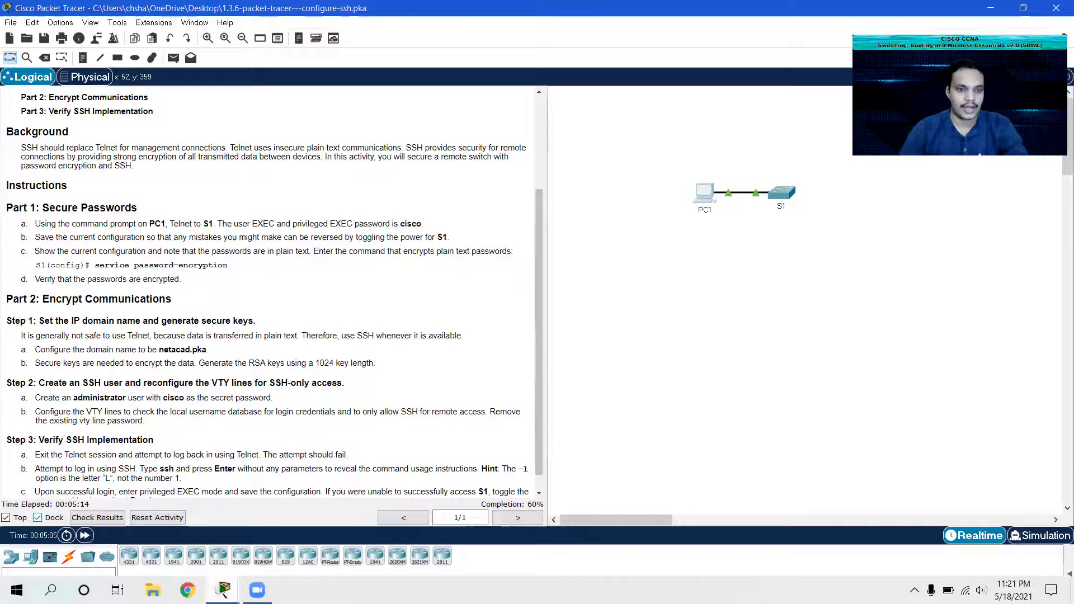
left_click(291, 532)
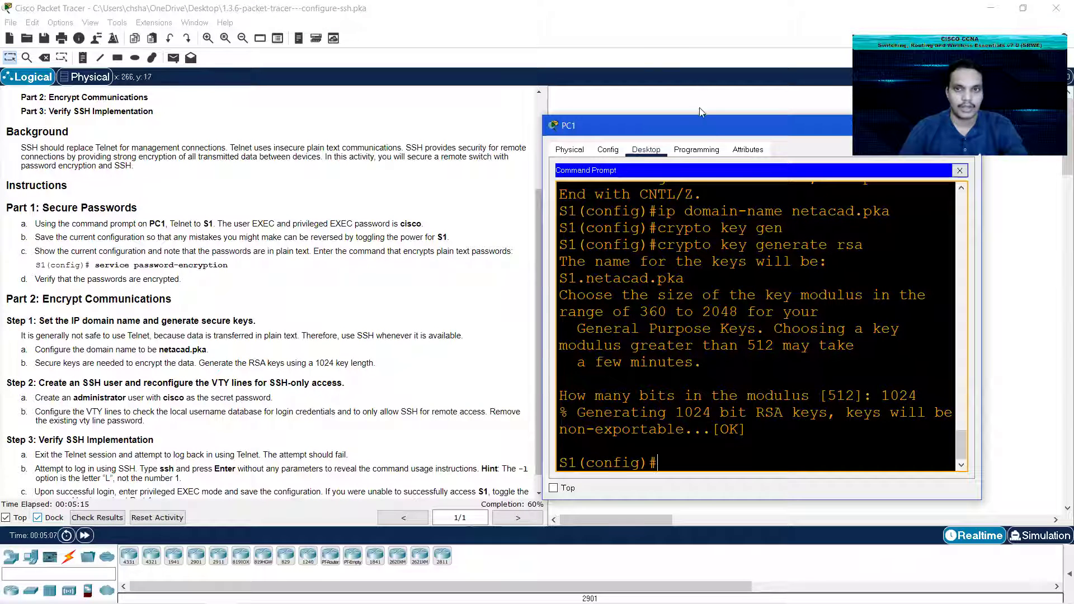
left_click_drag(705, 127, 697, 104)
left_click(545, 466)
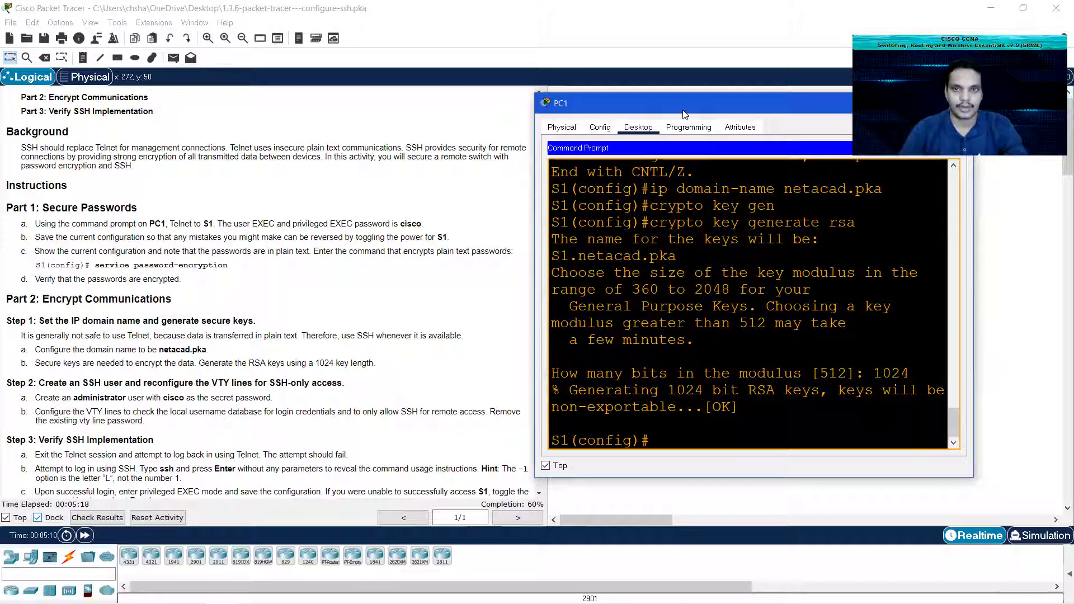
left_click_drag(682, 114, 708, 143)
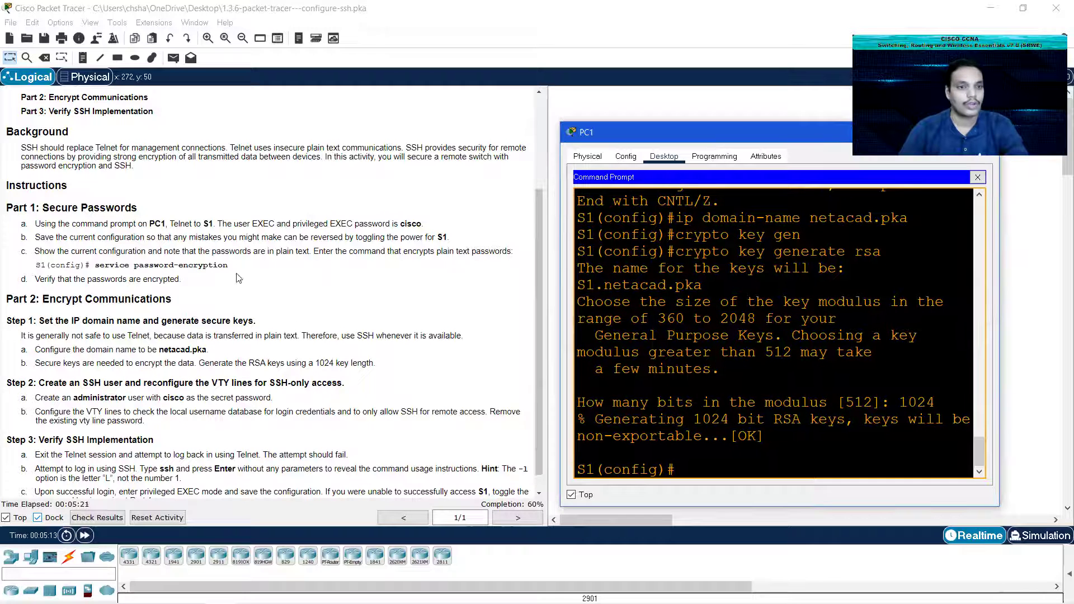
scroll(177, 380, "down", 1)
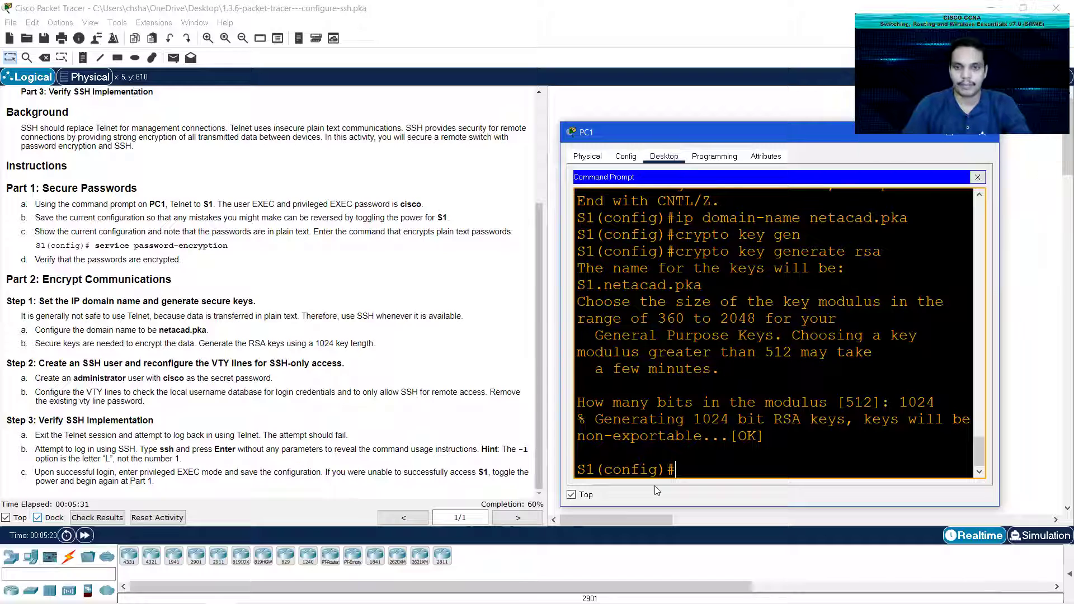
Step: Create user administrator with a secret password on S1, then start line vty 0 15
type("username ")
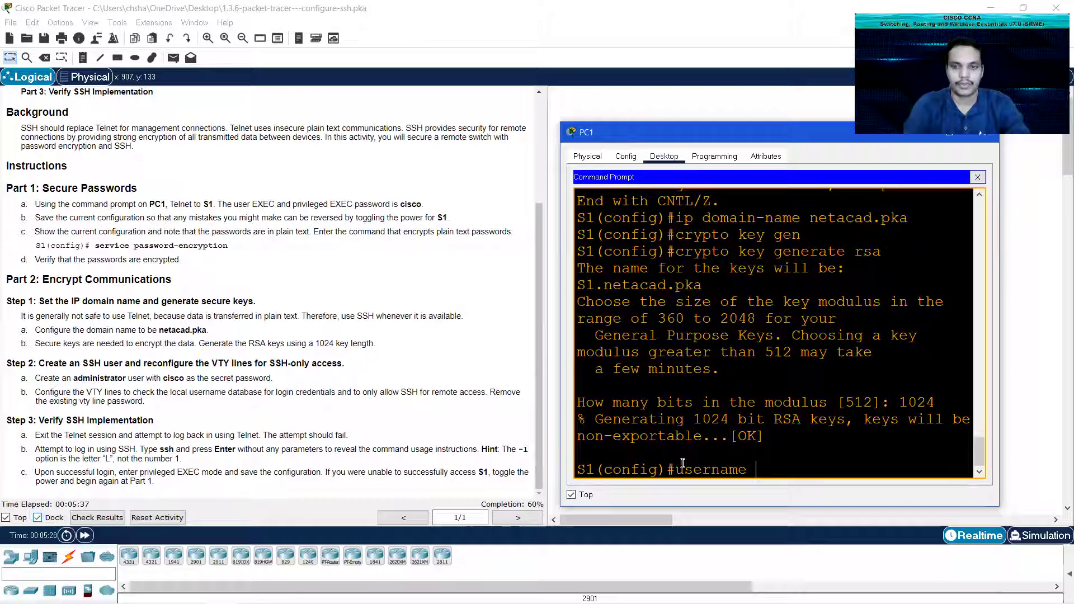
type("admins")
key("BackSpace")
key("BackSpace")
type("is")
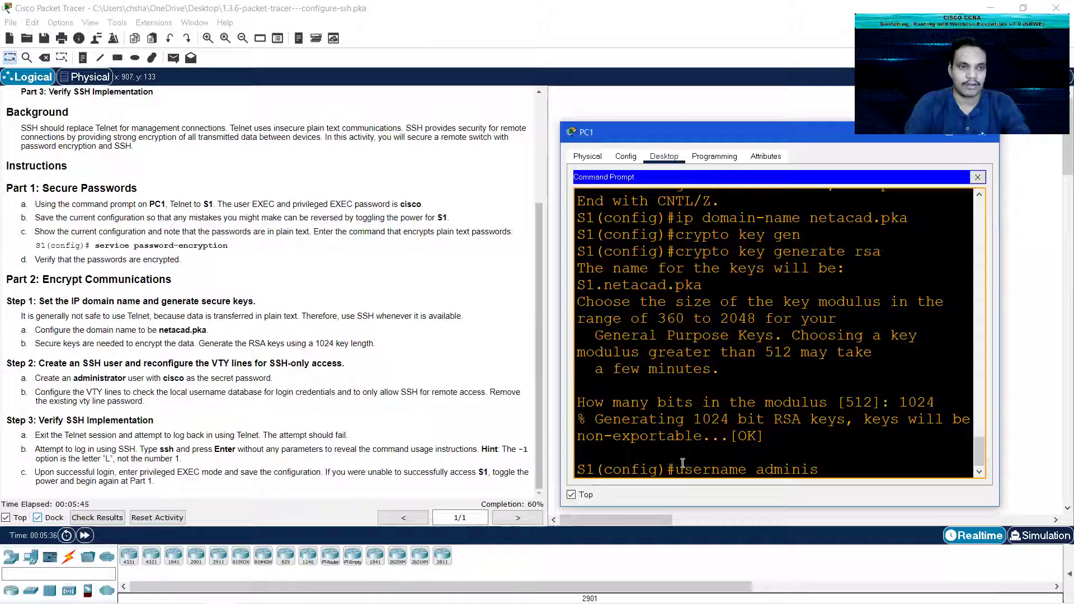
type("trator secret")
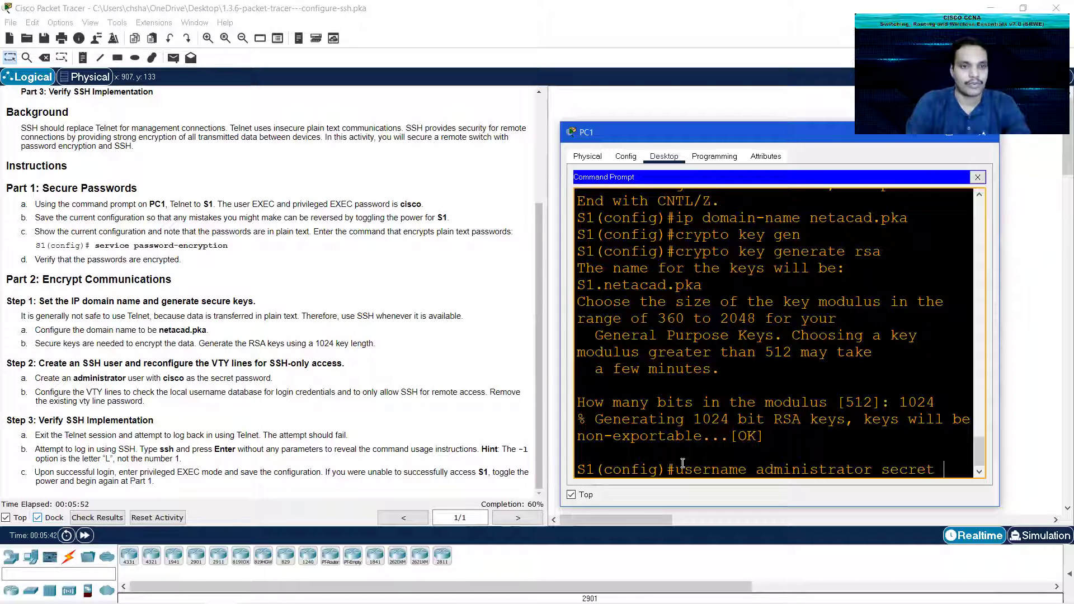
type(" cisco")
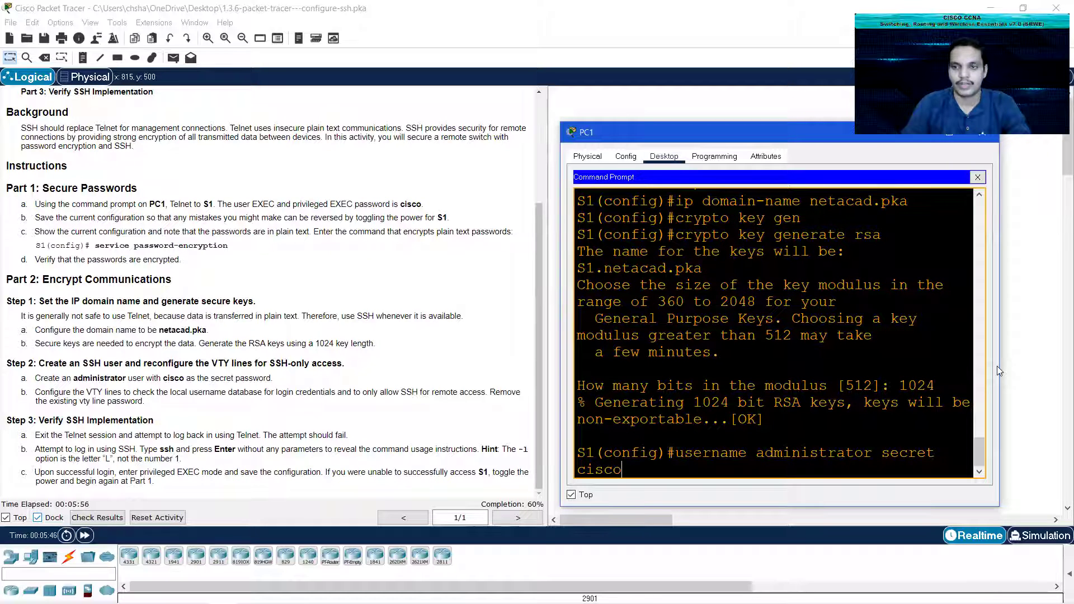
left_click_drag(998, 366, 1048, 368)
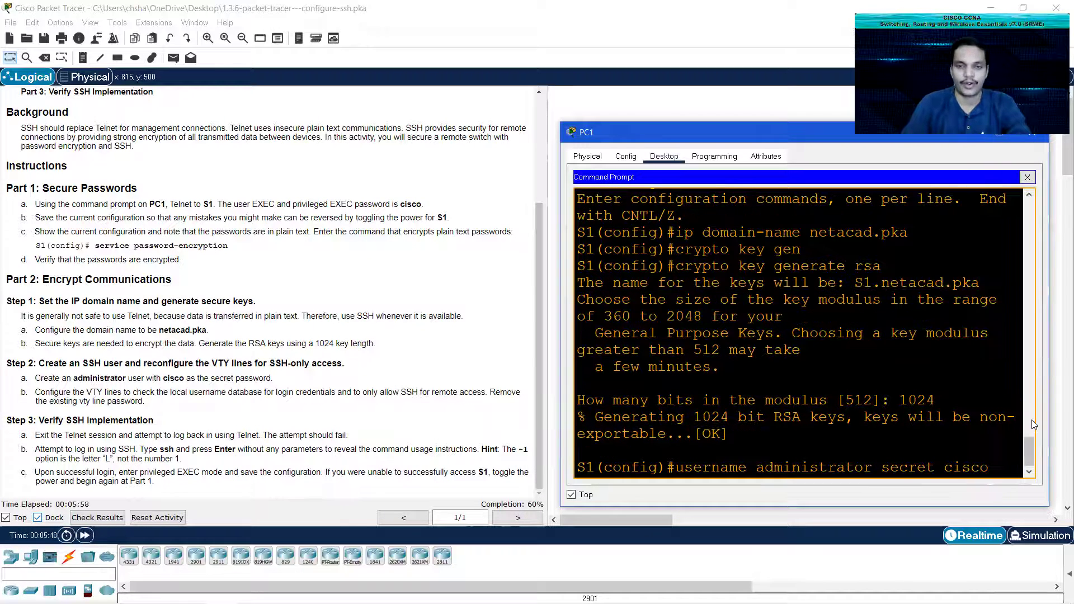
key("Return")
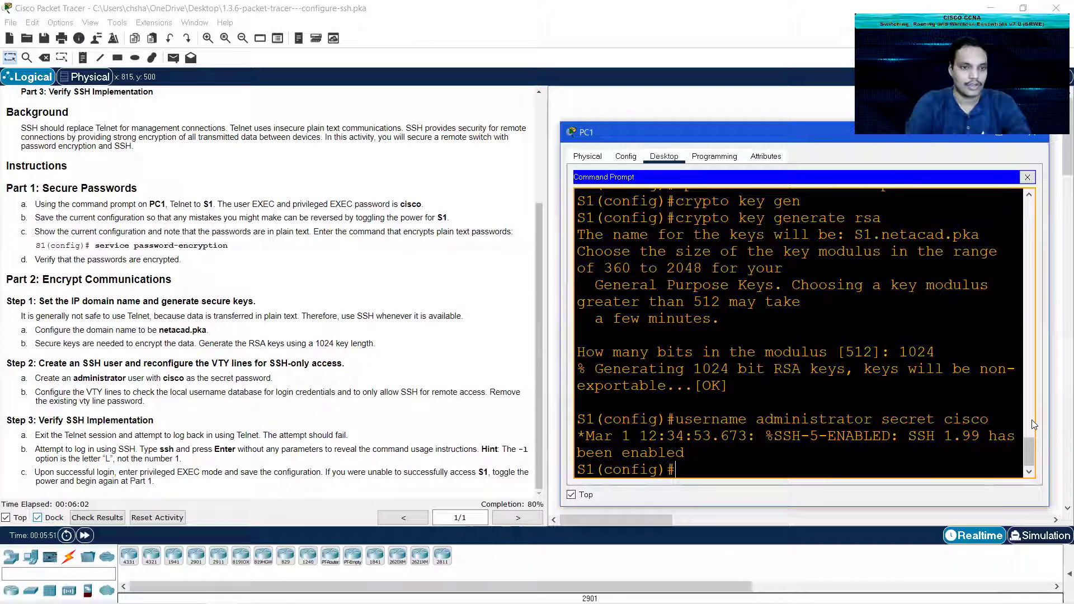
type("line vty")
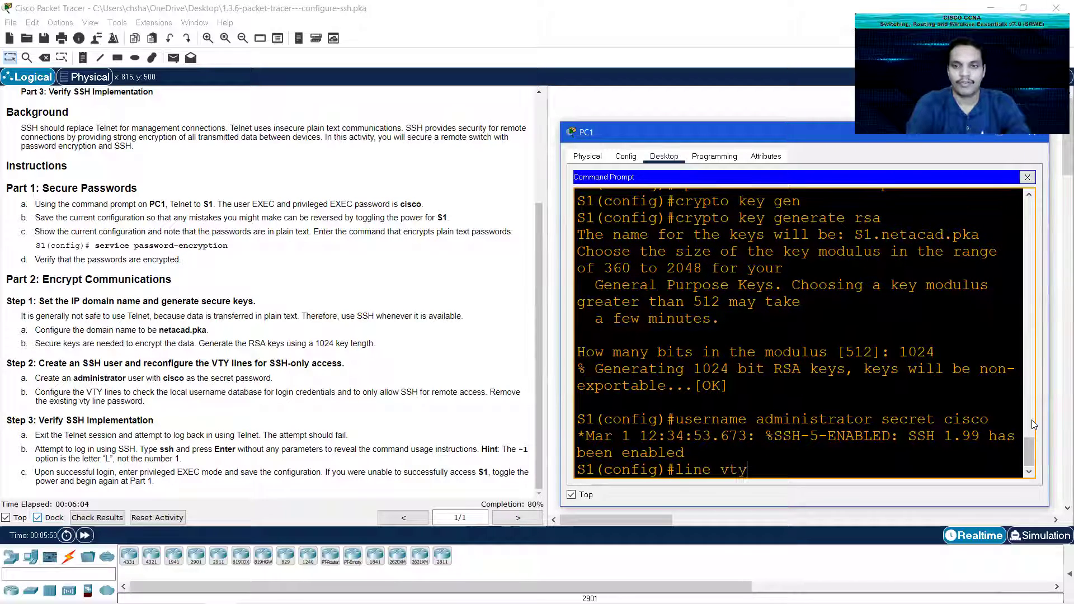
type(" 0 15")
Step: Enter VTY lines 0–15 and remove their old line password with no password
key("Return")
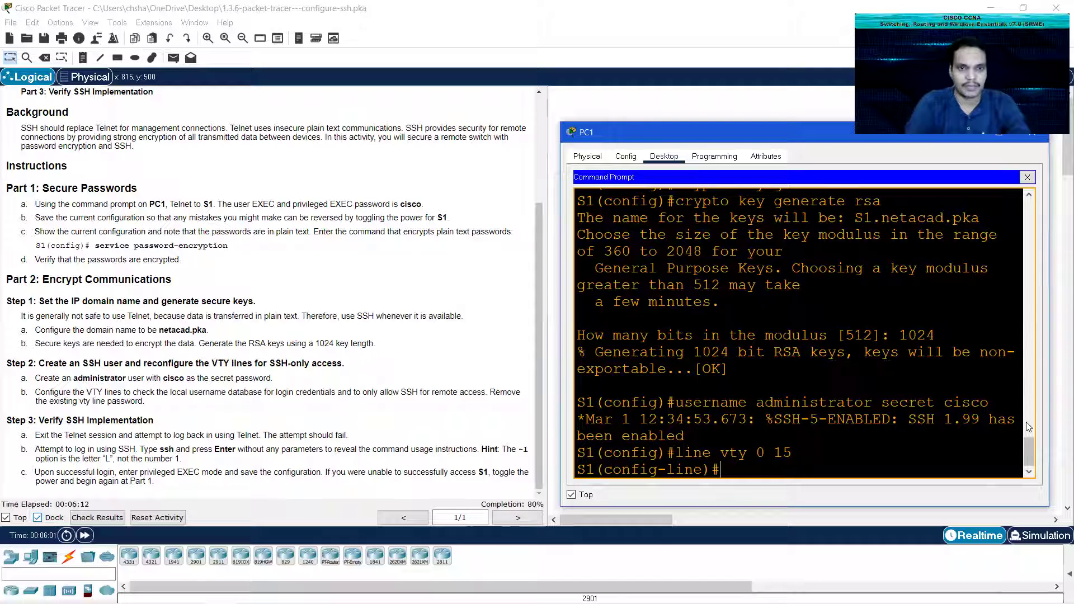
type("no password cisco")
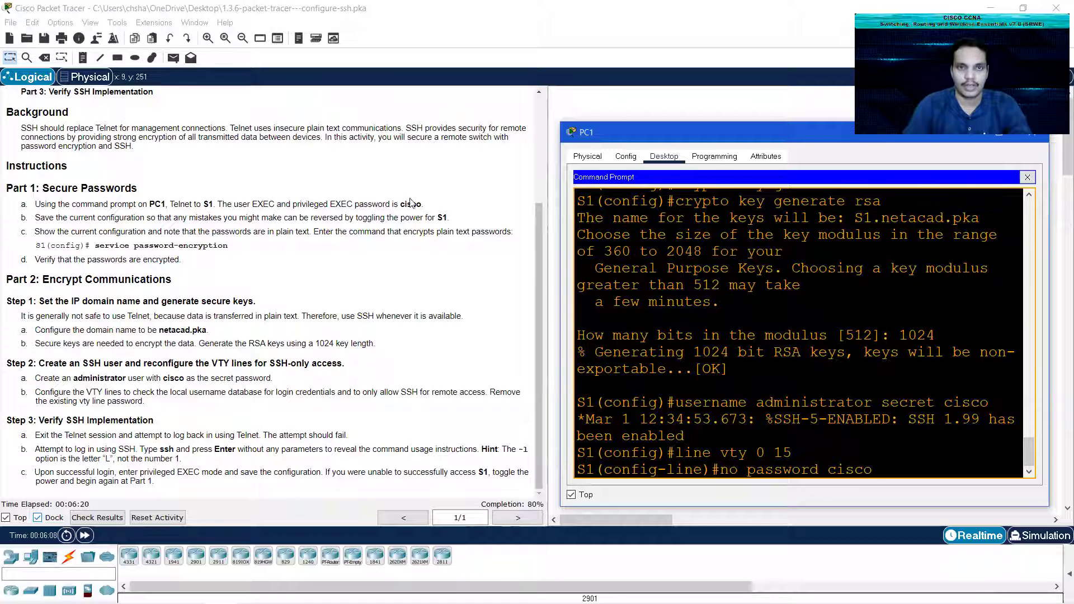
left_click_drag(396, 202, 424, 205)
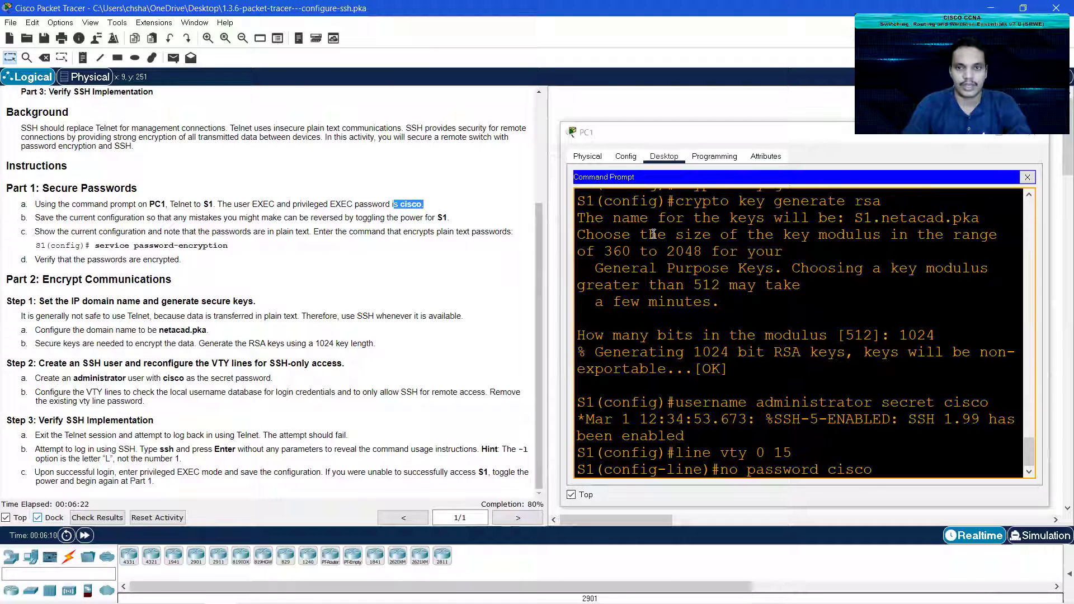
left_click(855, 463)
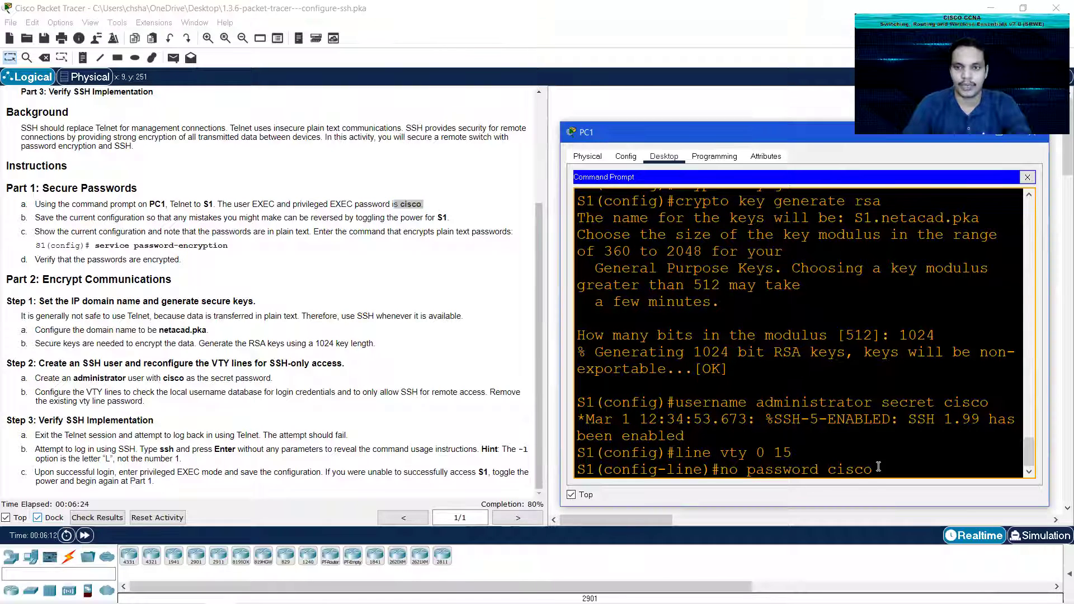
key("Return")
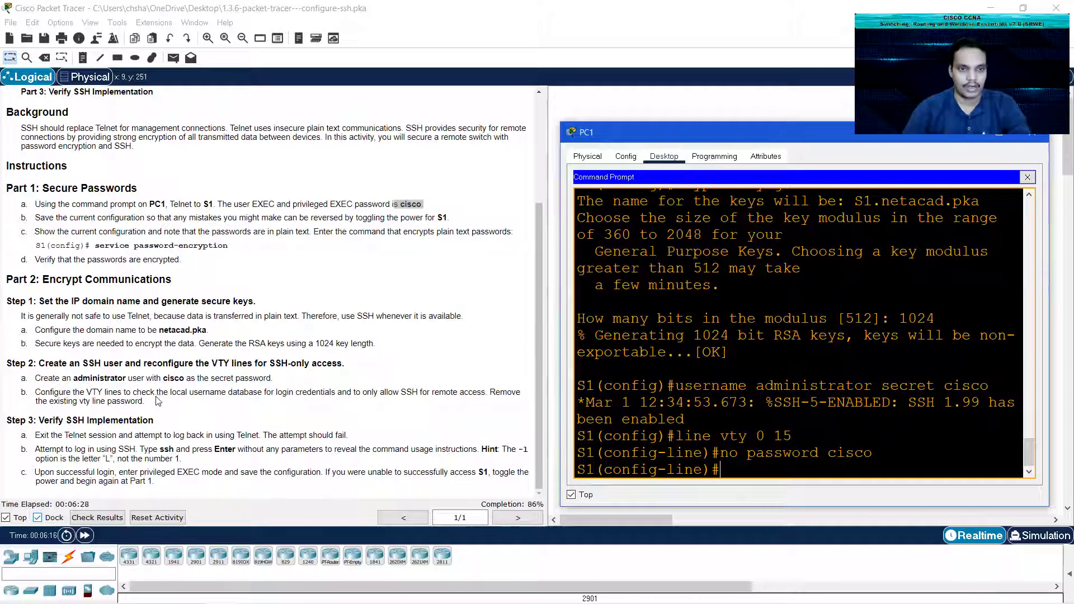
Step: Restrict the VTY lines with transport input ssh and login local
left_click(172, 392)
left_click_drag(171, 392, 489, 395)
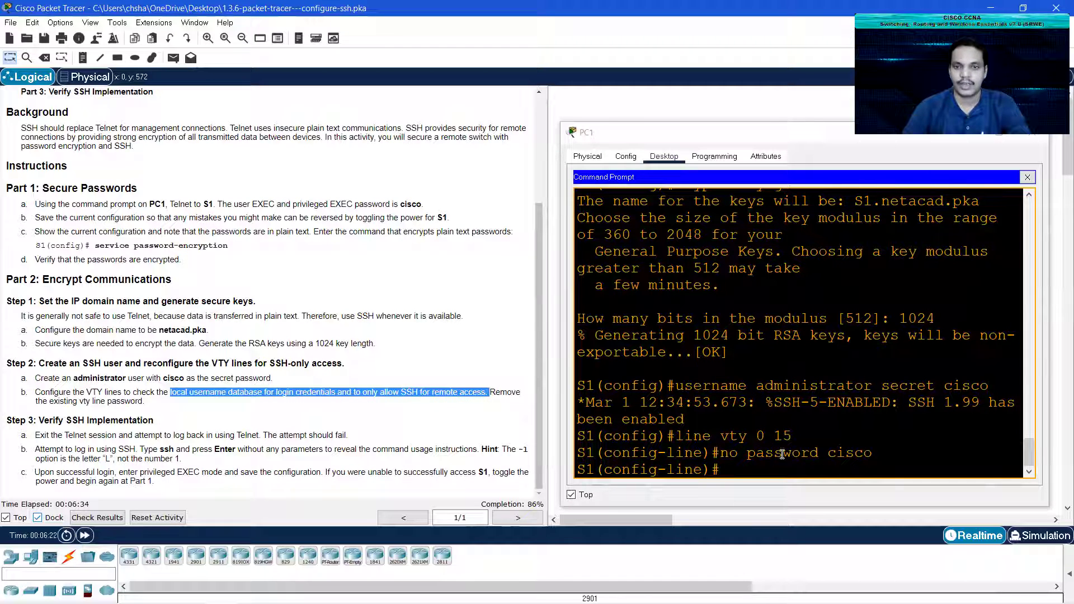
left_click(760, 462)
type("t")
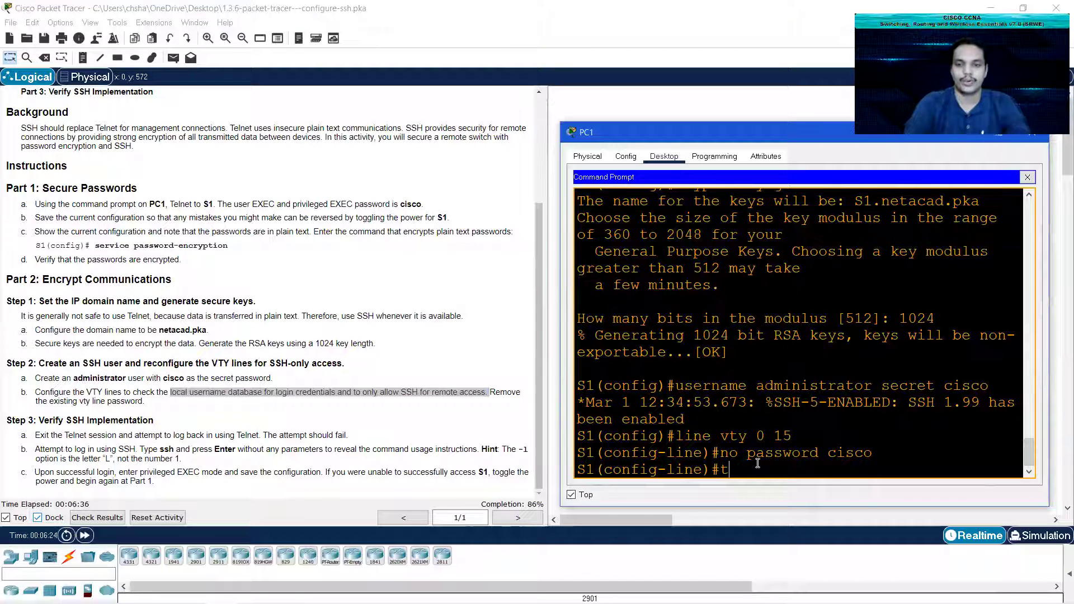
type("ranspor")
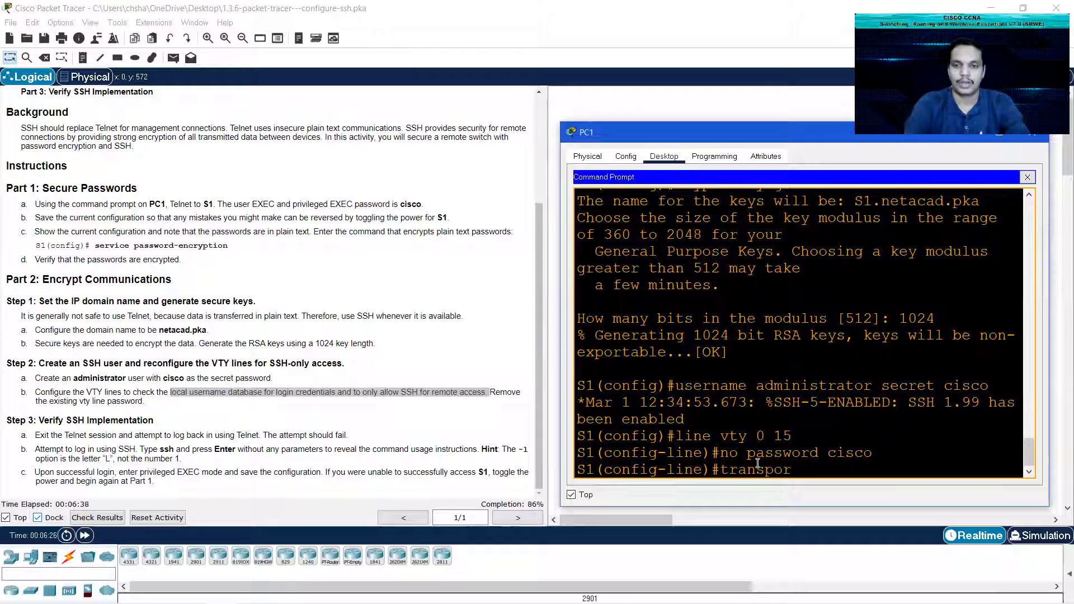
type("t input ssh")
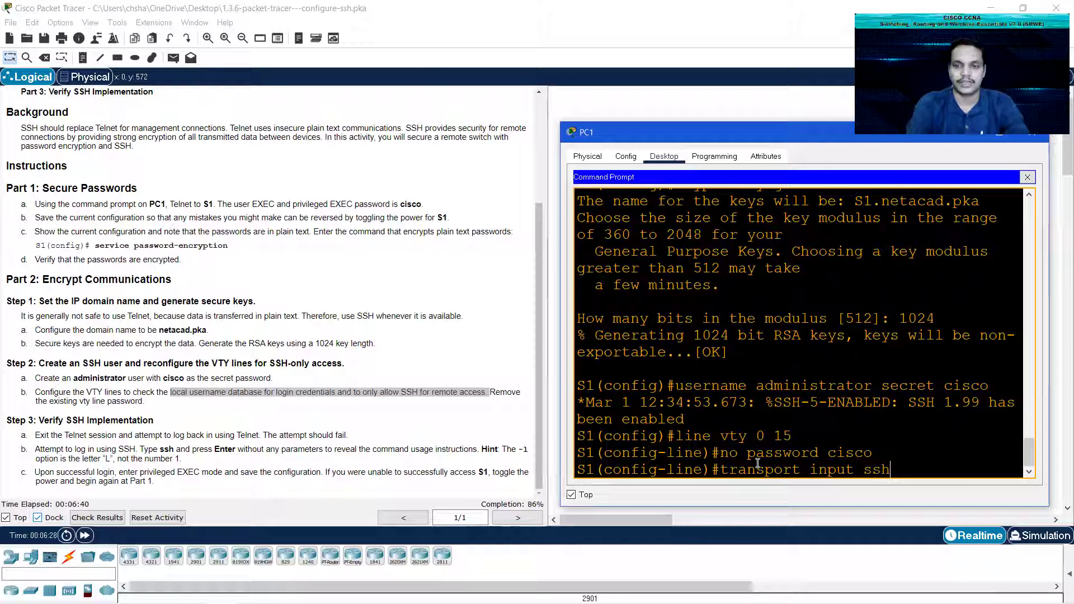
key("Return")
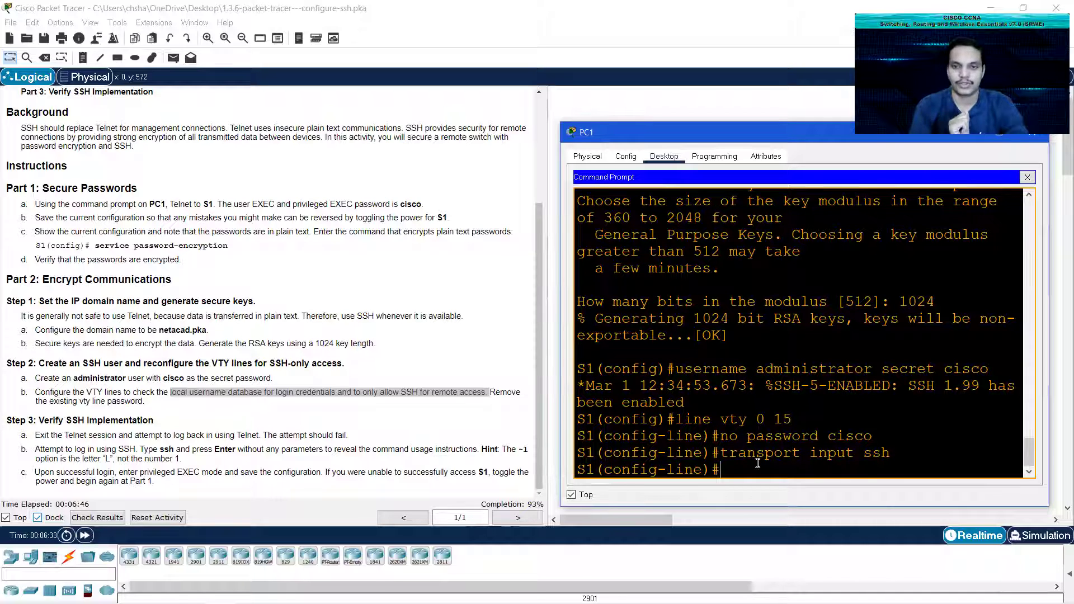
type("login local")
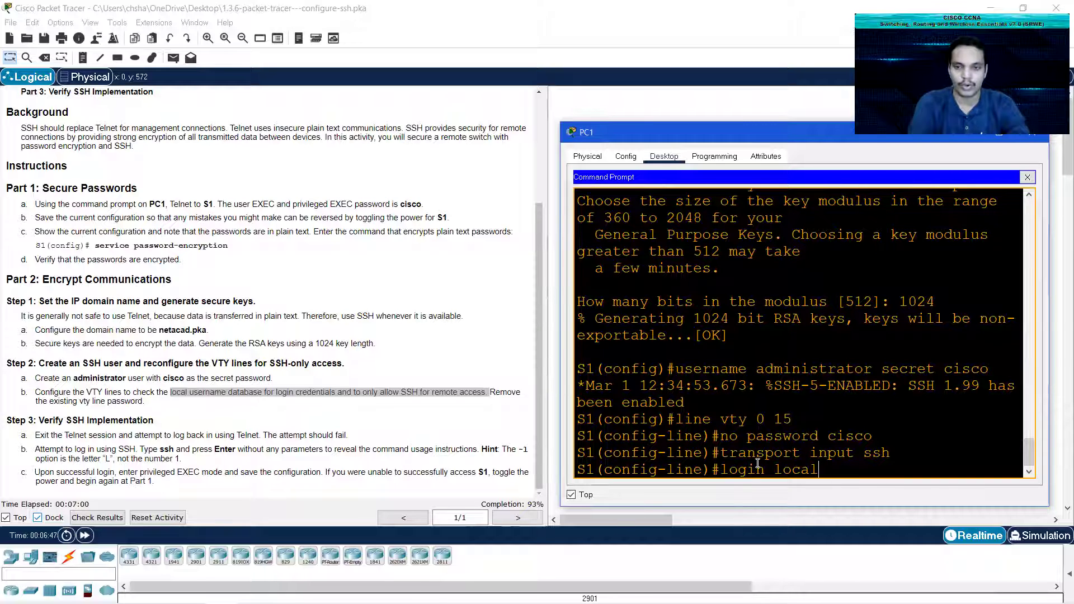
key("Return")
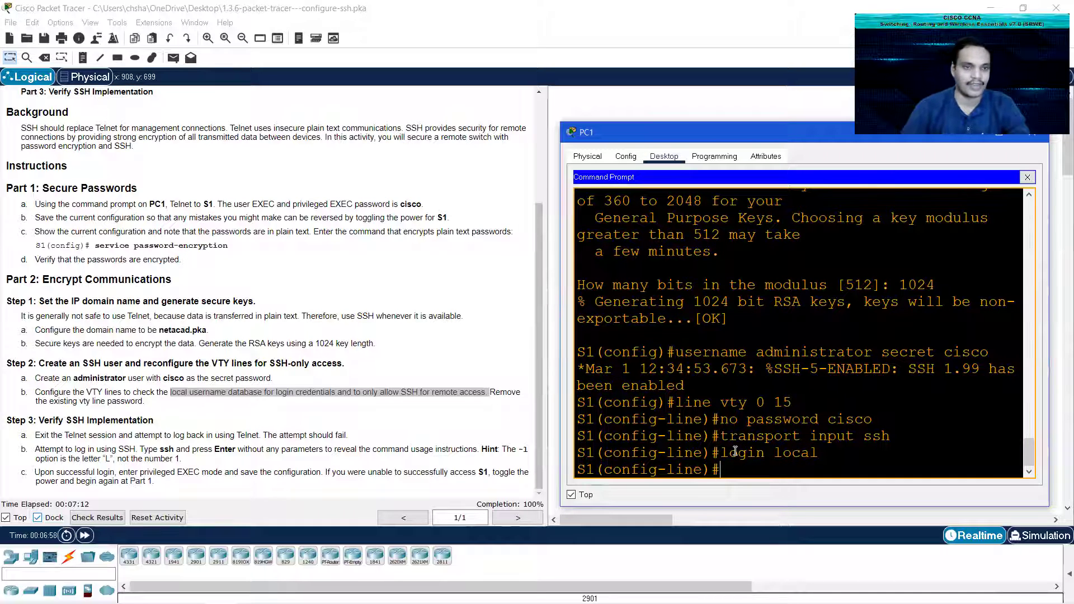
scroll(745, 429, "down", 1)
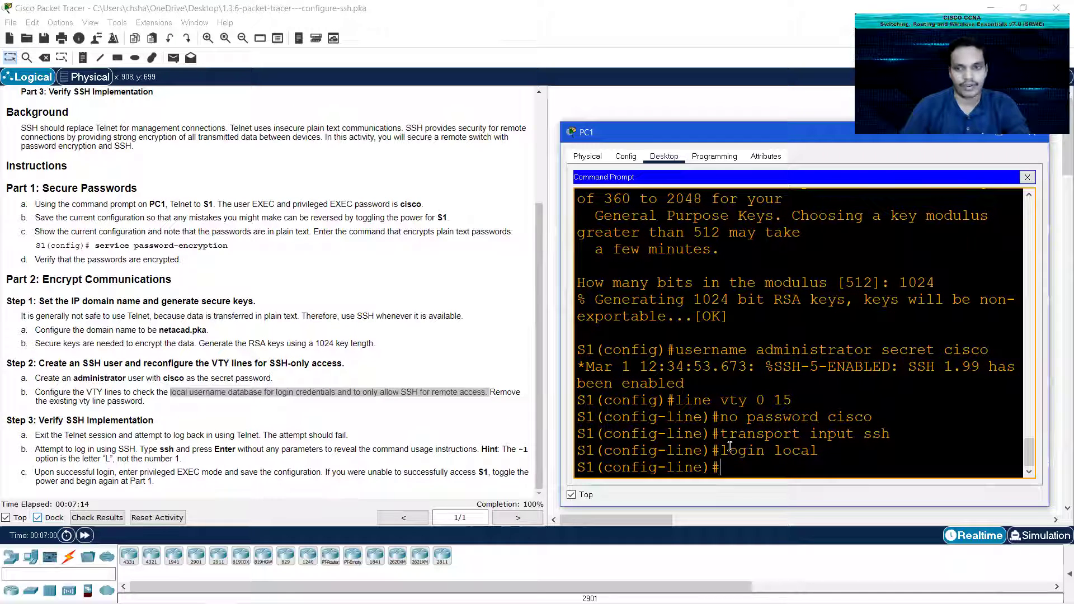
Step: Exit to privileged EXEC and copy running-config to startup-config
type("exit")
key("Return")
type("exit")
key("Return")
type("ci")
key("BackSpace")
type("opy run")
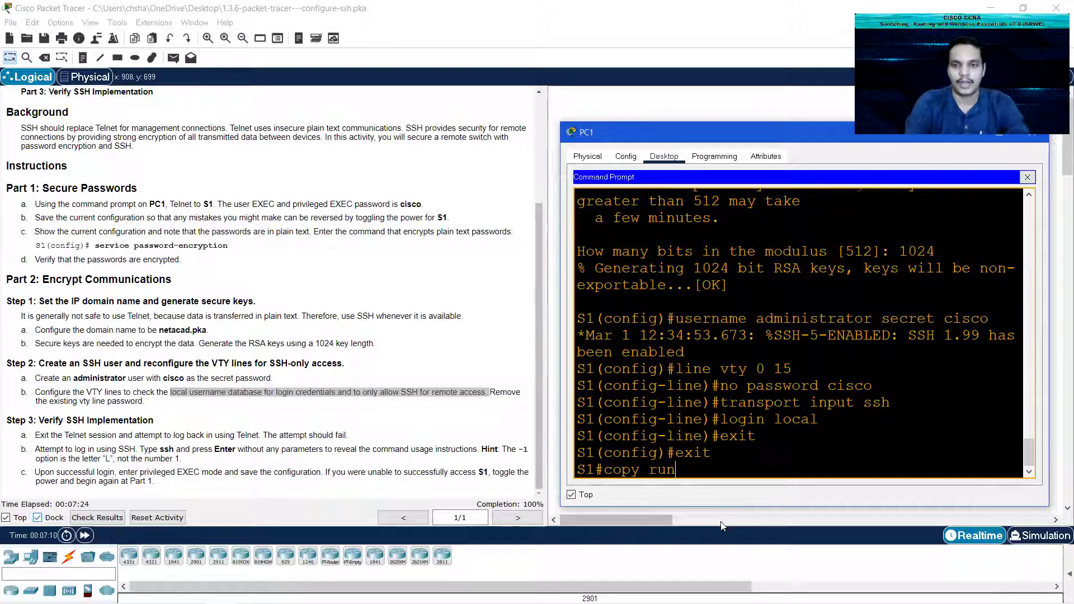
type("n")
key("Tab")
type("startup-config")
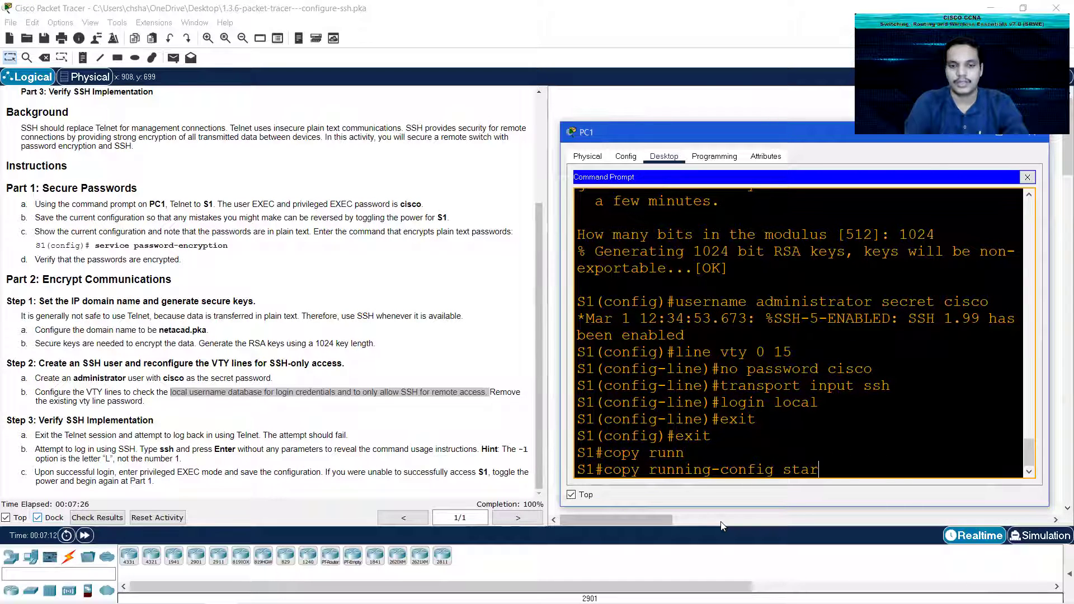
key("Tab")
key("Return")
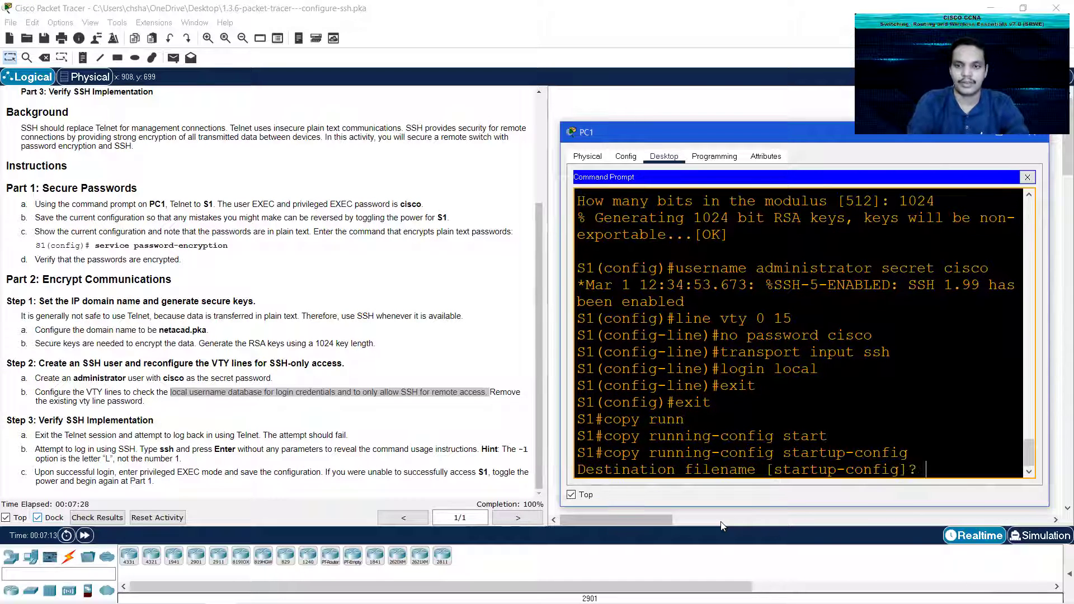
key("Return")
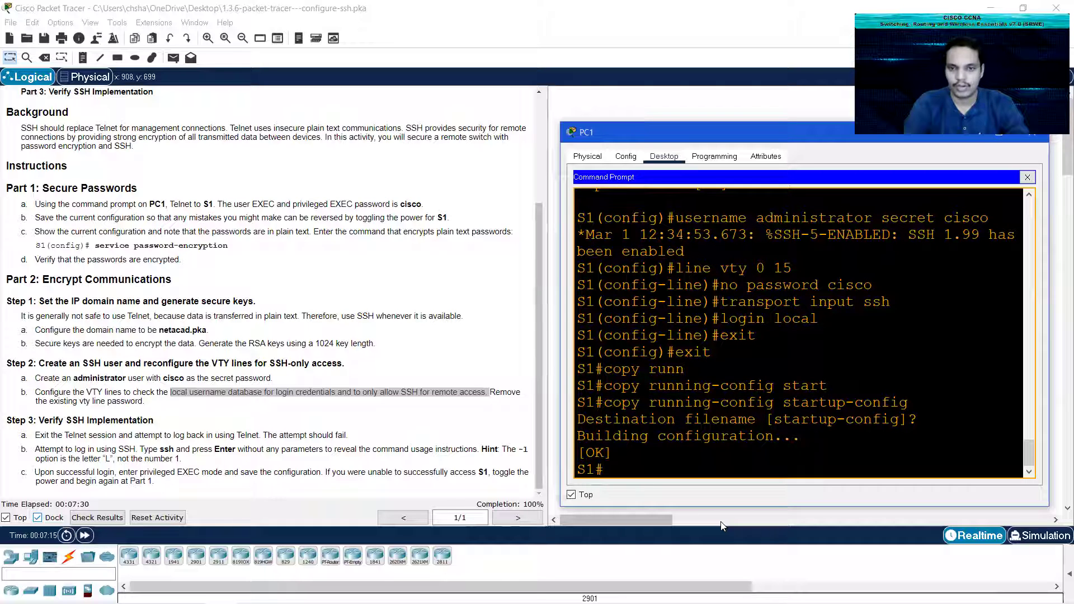
Step: End the Telnet session and confirm a new telnet to 10.10.10.2 is closed
type("exit")
key("Return")
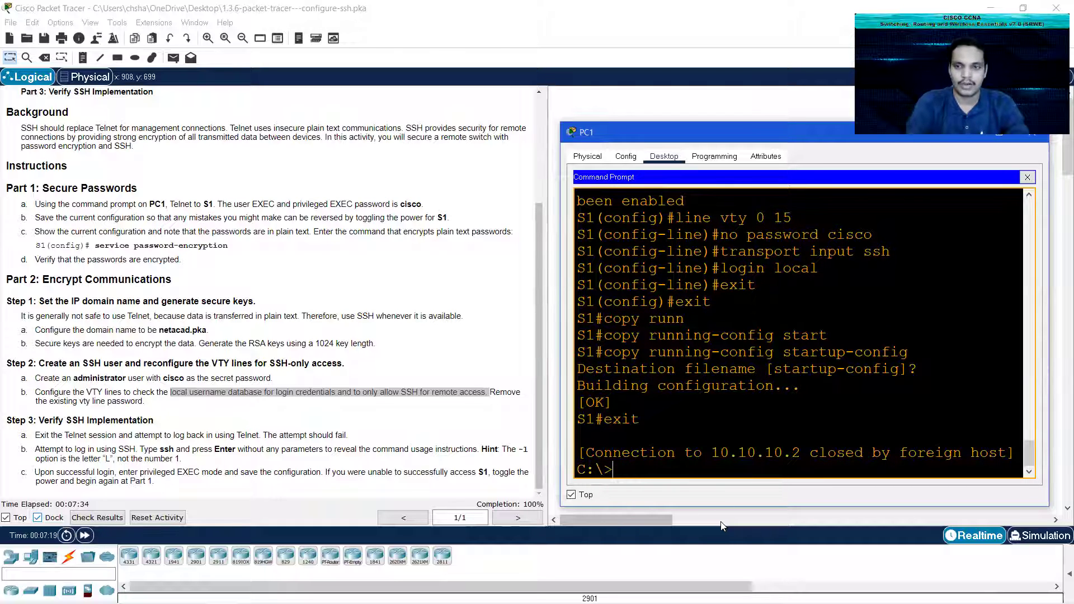
type("telnet")
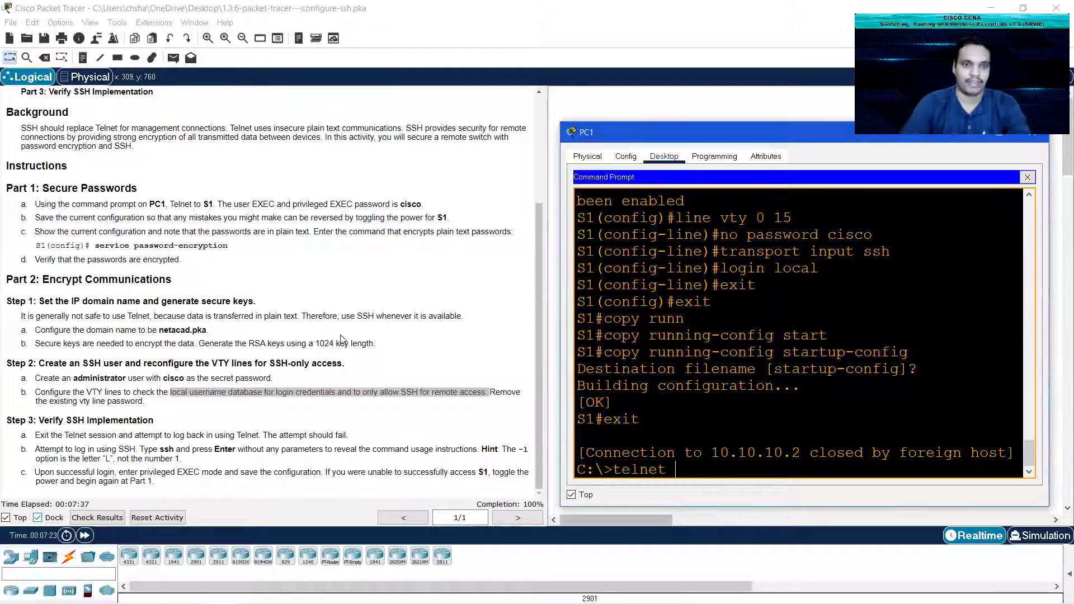
scroll(275, 335, "up", 3)
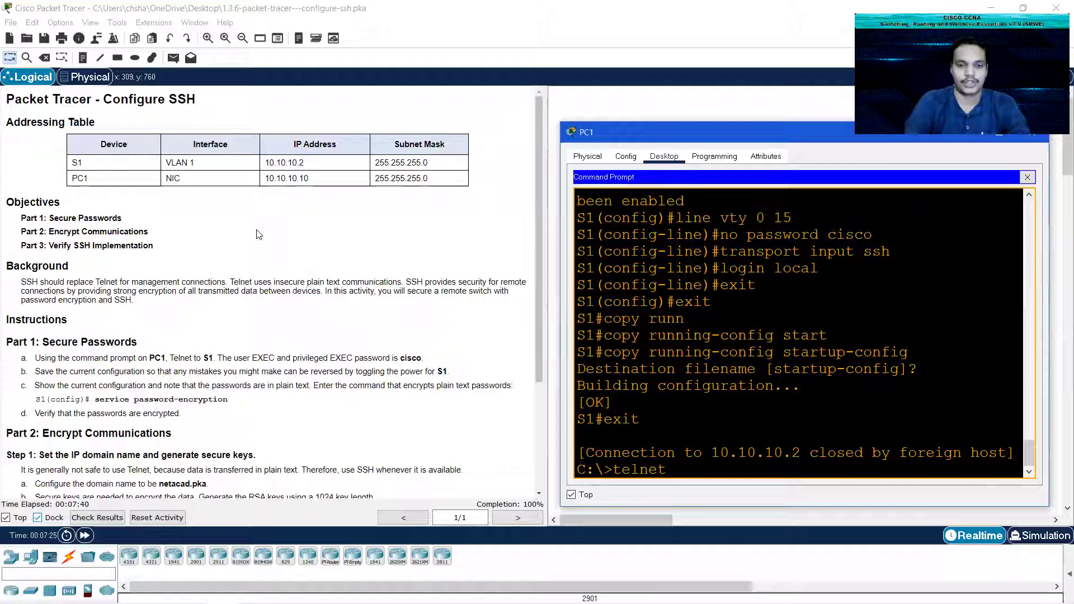
type("10.10")
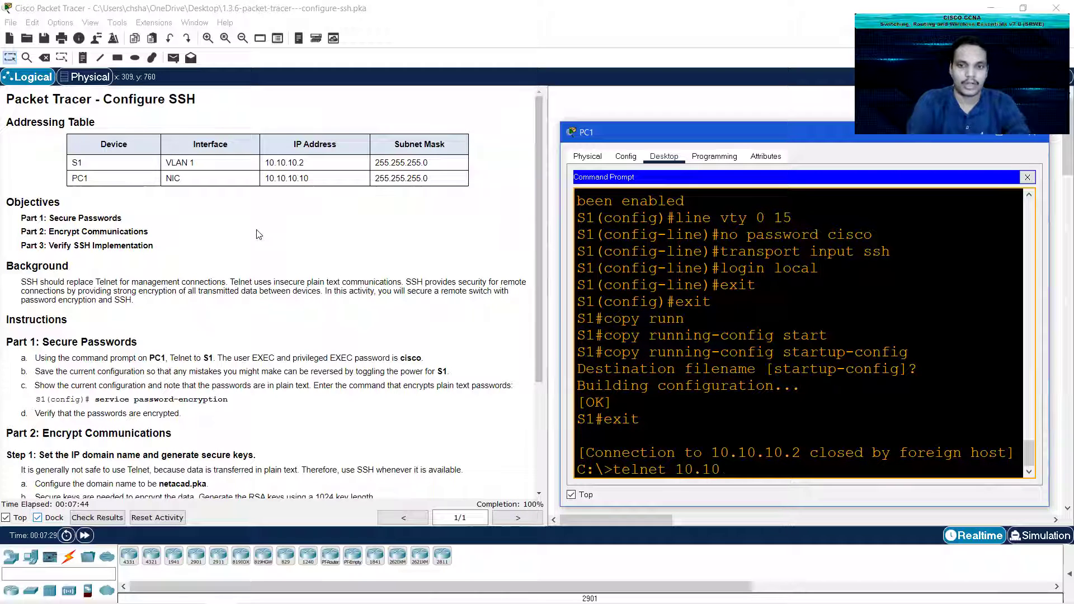
type(".10.2")
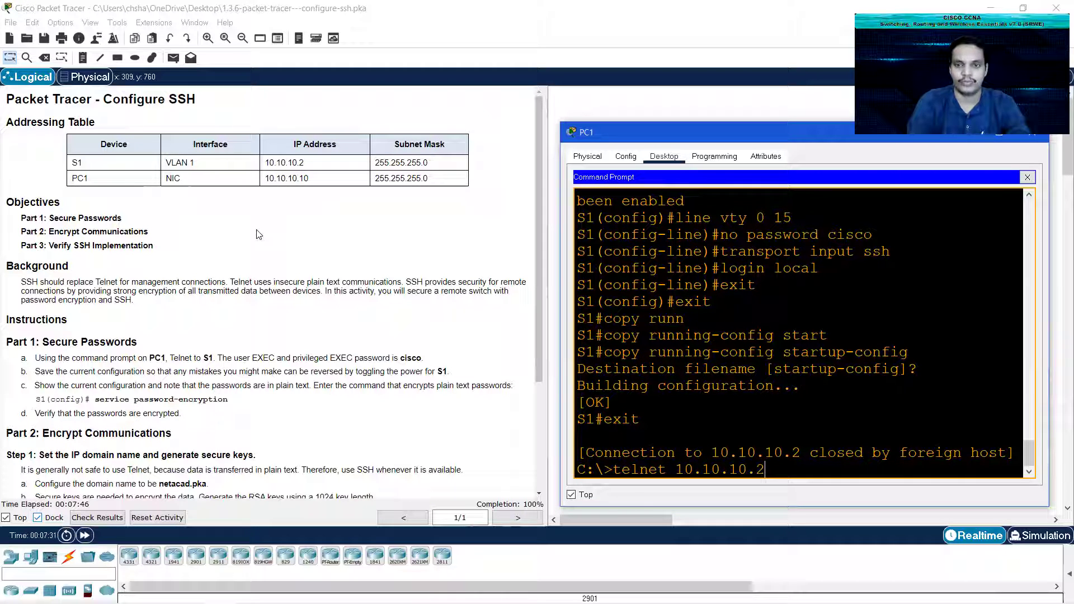
key("Return")
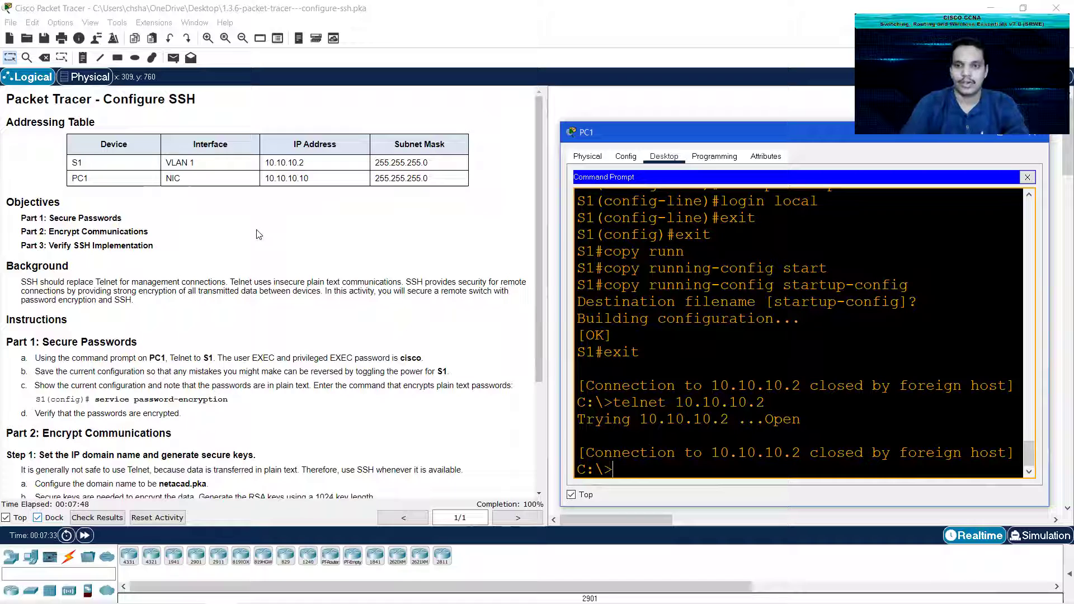
left_click_drag(806, 453, 1008, 454)
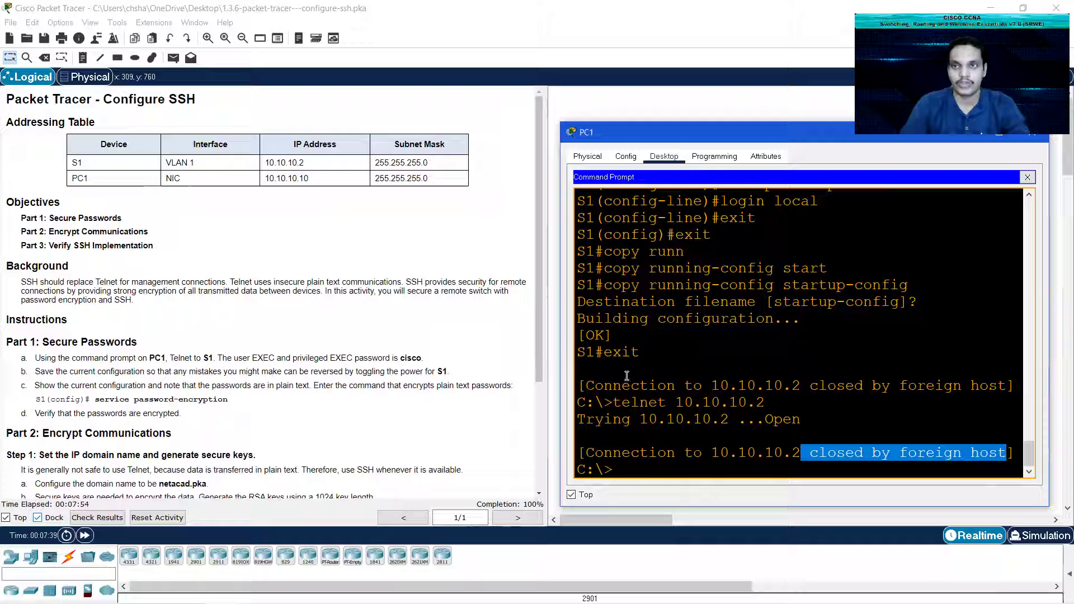
Step: Run ssh without arguments to view its usage
left_click(647, 471)
type("ssh")
key("Return")
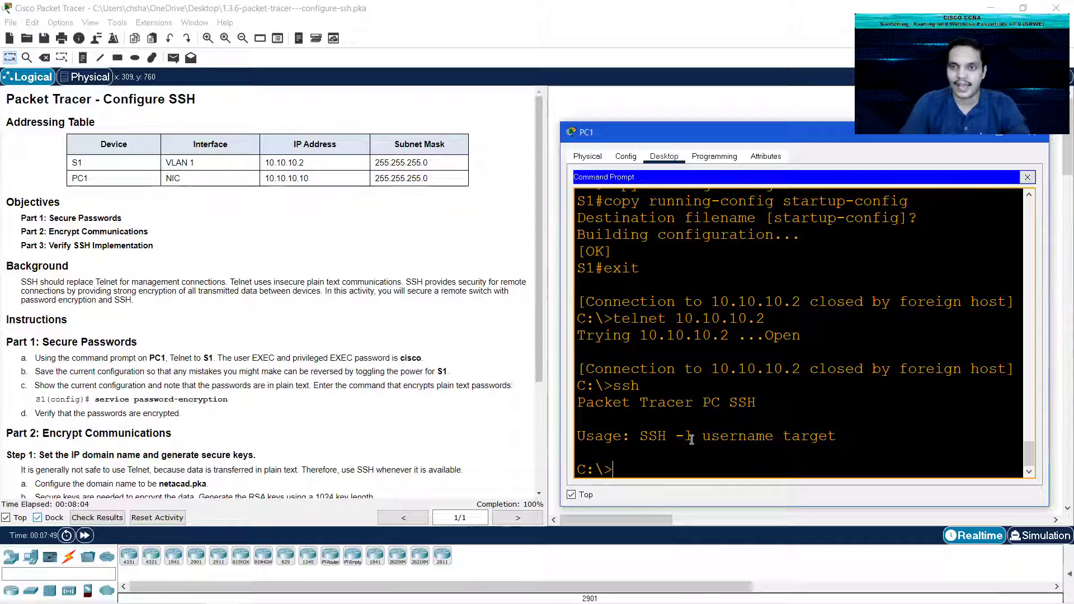
Step: SSH to 10.10.10.2 as administrator with ssh -l and enter the user's password
type("ssh")
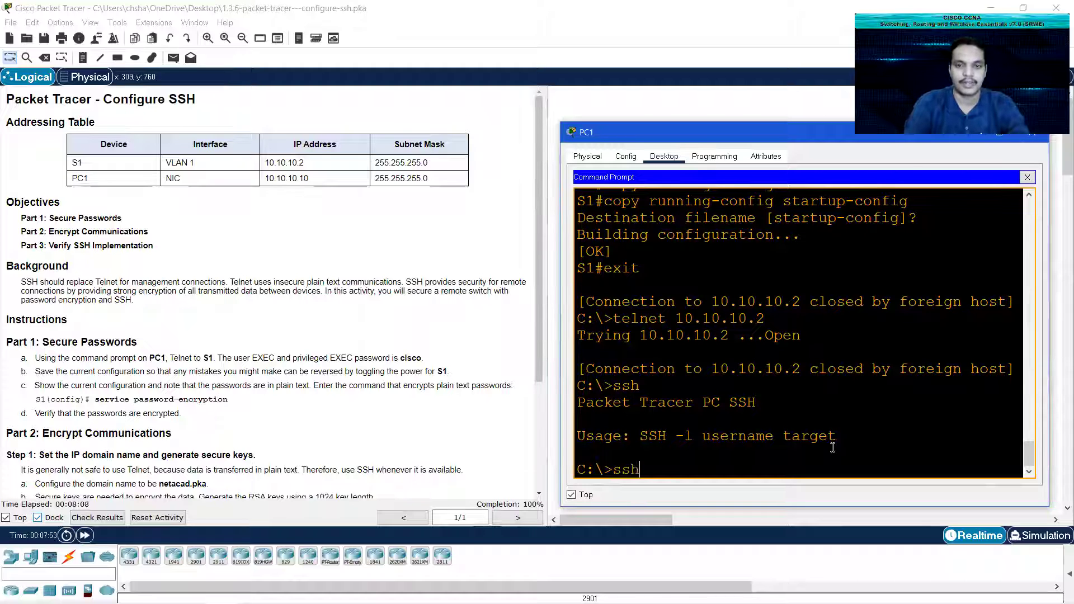
scroll(187, 407, "down", 3)
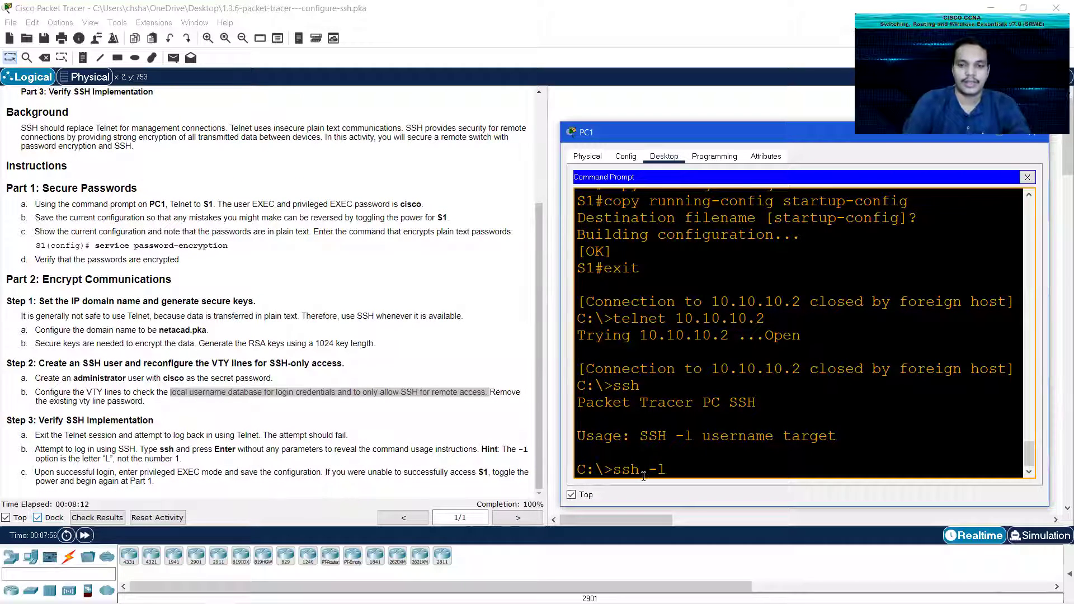
type("-l administrator")
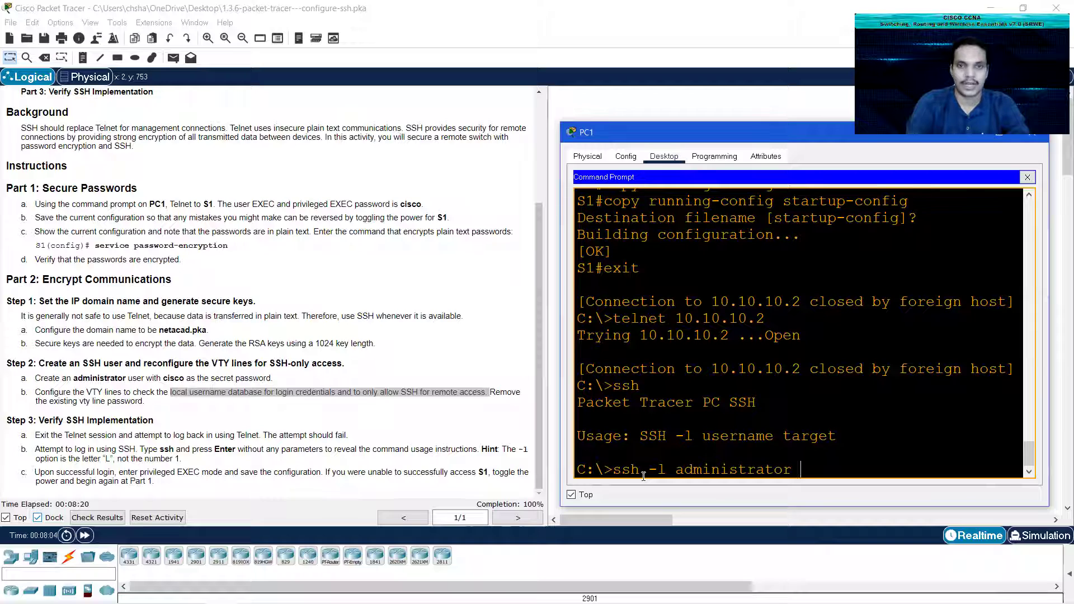
type(" 10.10.10.2")
key("Return")
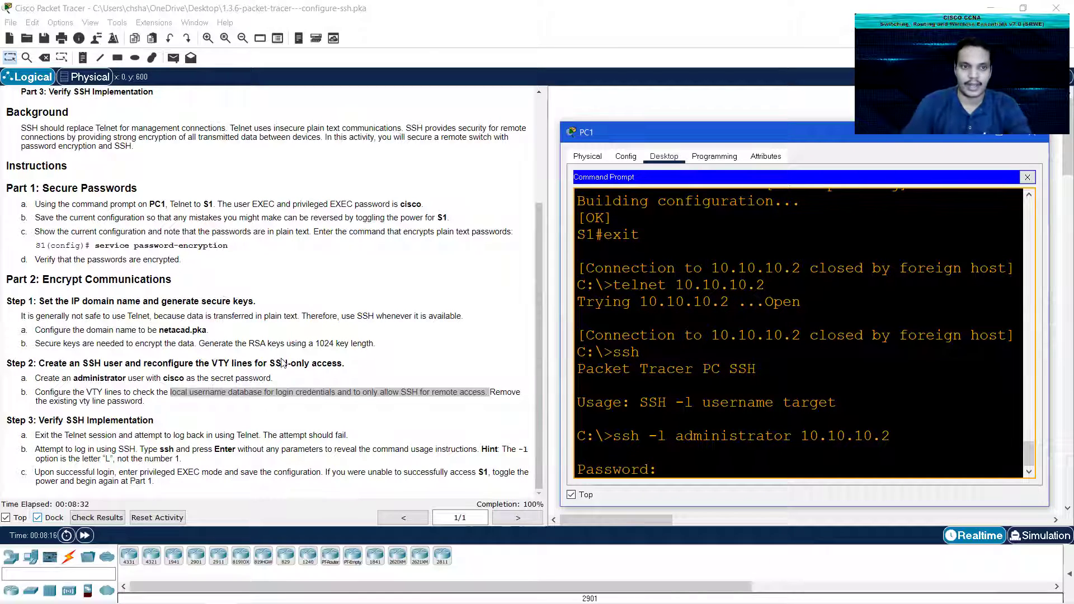
scroll(771, 319, "up", 4)
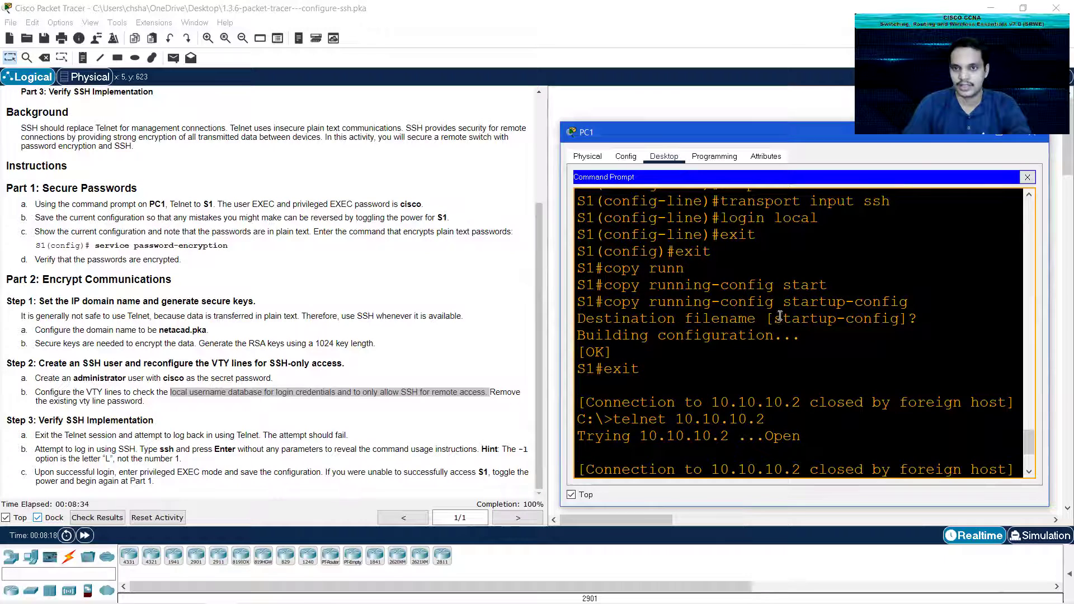
scroll(772, 319, "up", 1)
scroll(765, 327, "up", 4)
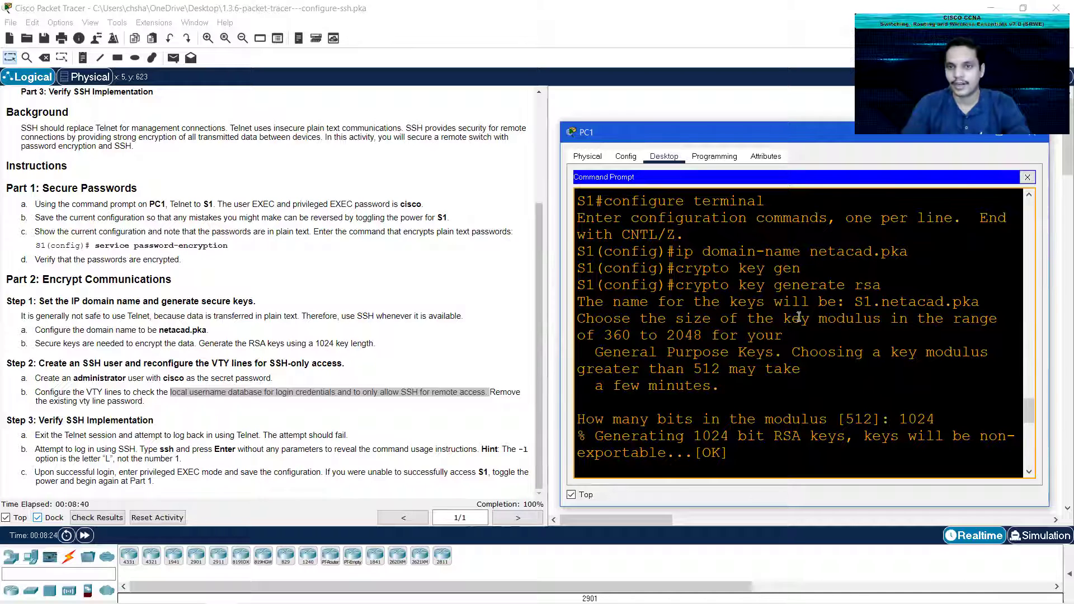
scroll(786, 352, "down", 3)
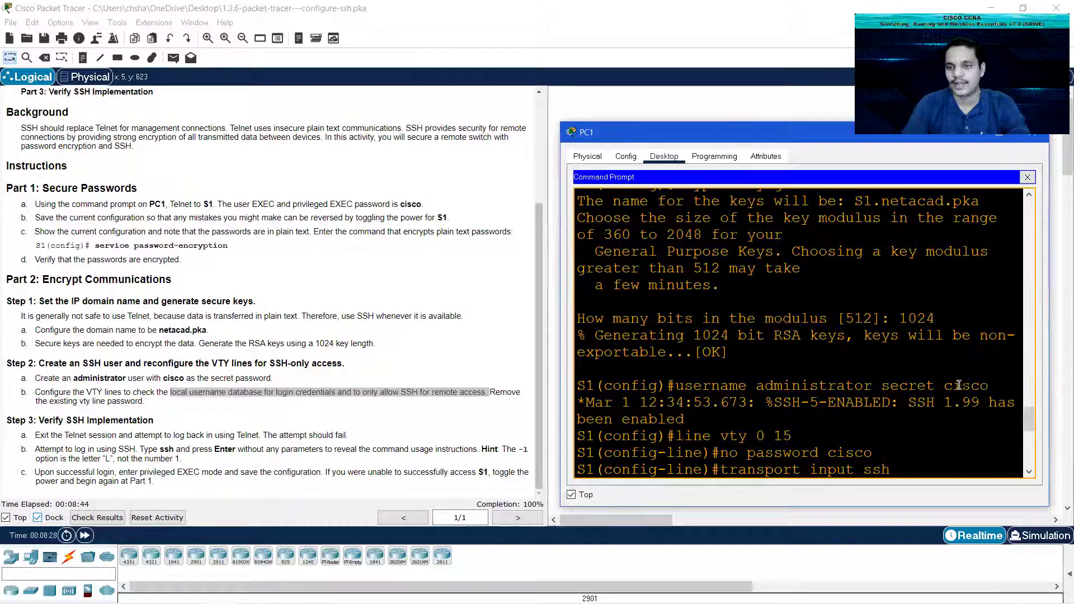
scroll(895, 392, "down", 8)
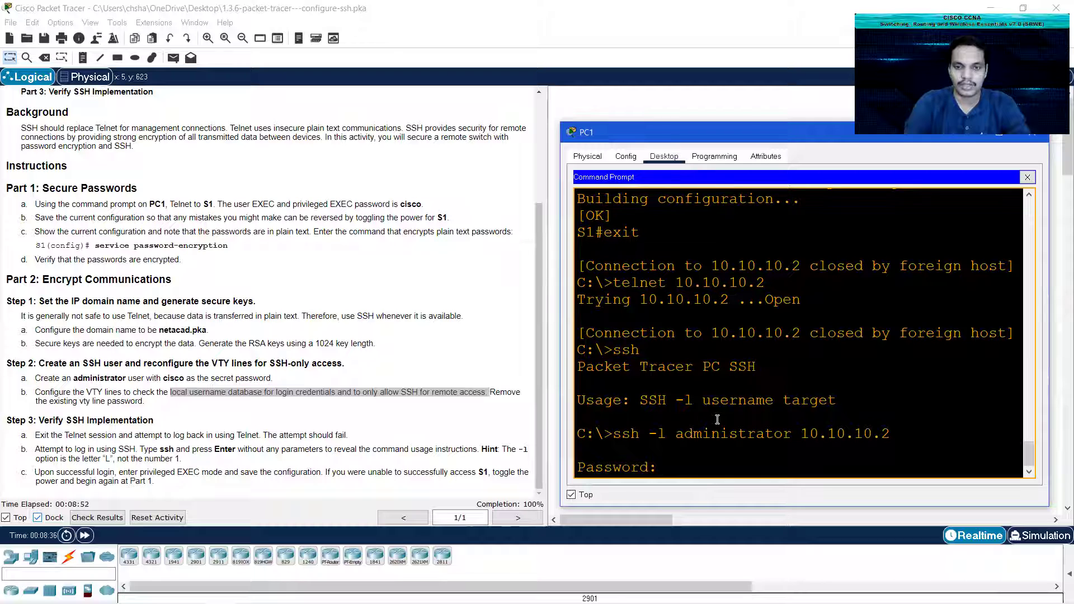
type("cisco")
key("Return")
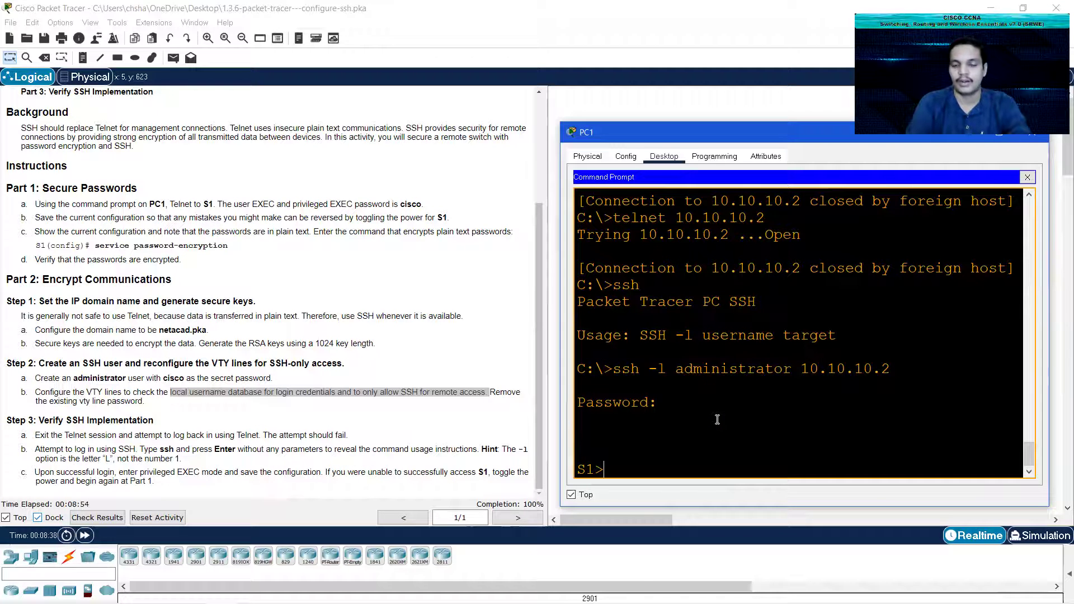
Step: Run en with the enable password, then conf t in the SSH session on S1
type("en")
key("Return")
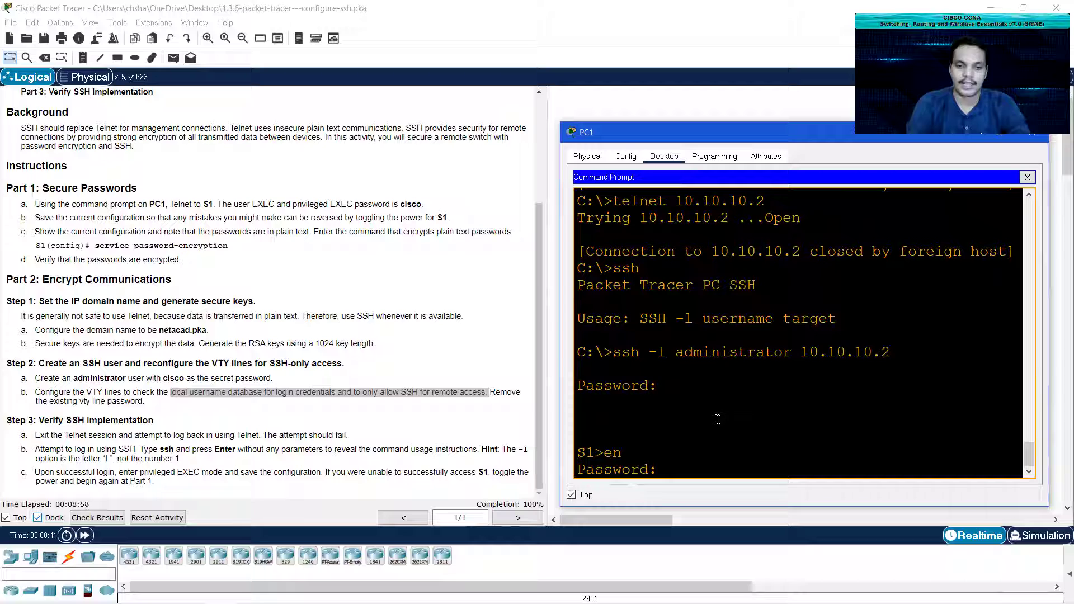
key("Return")
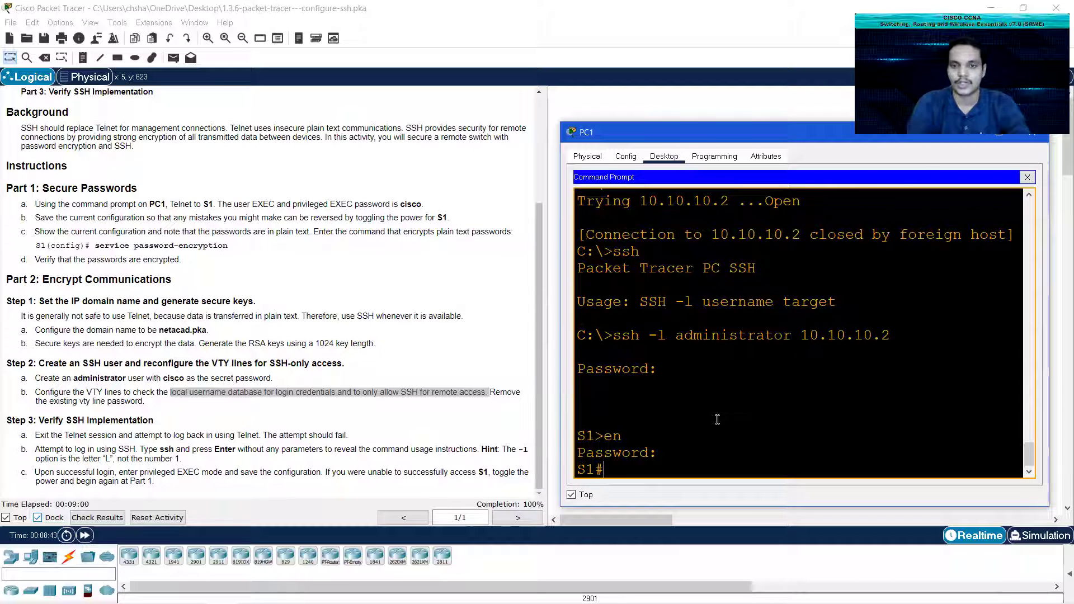
type("conf t")
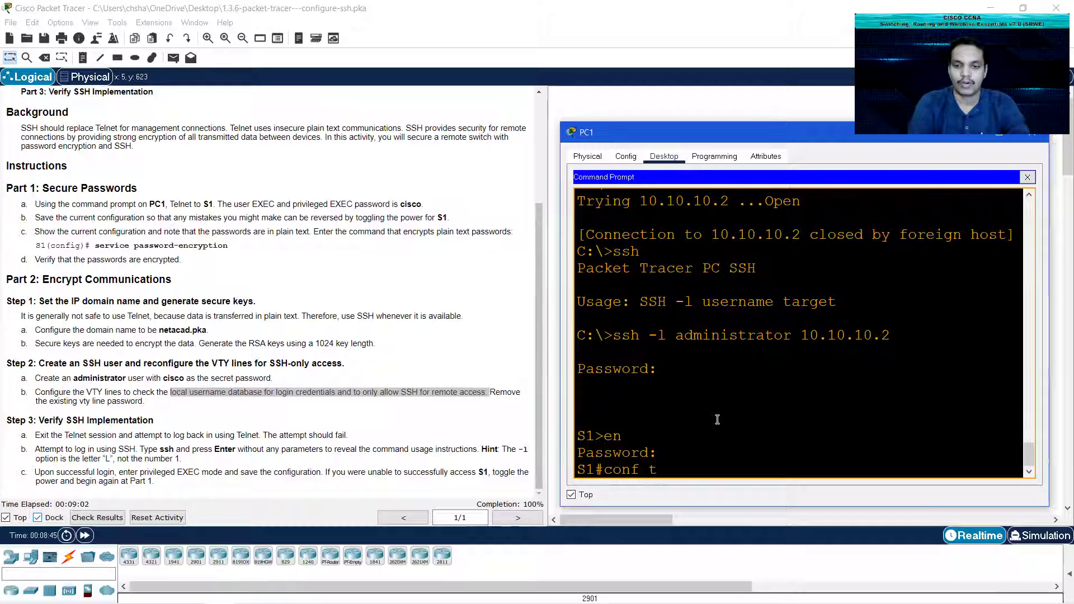
key("Return")
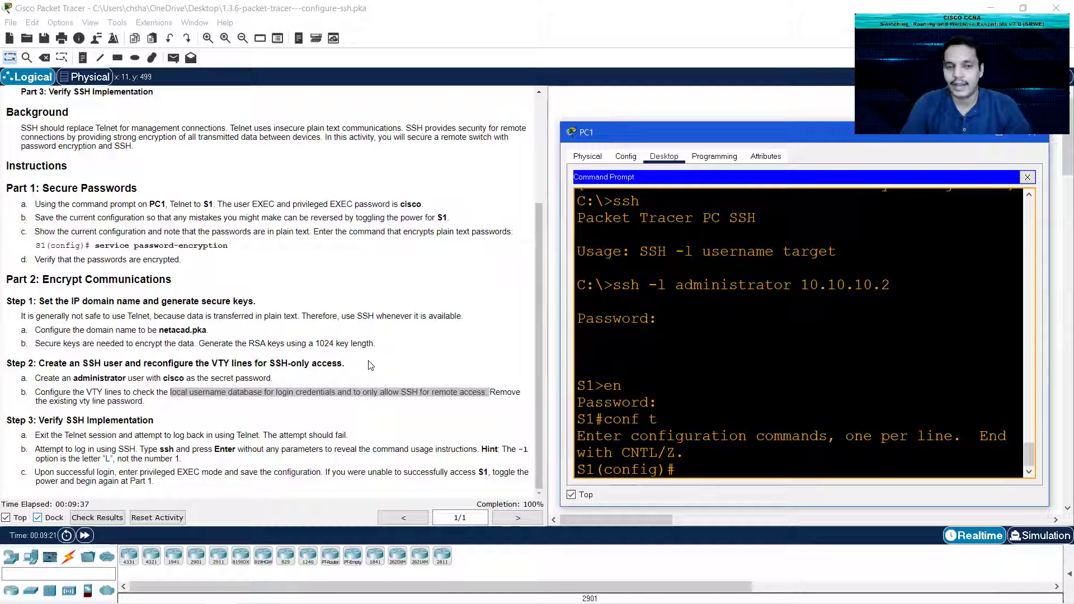
scroll(753, 389, "up", 1)
scroll(753, 389, "up", 8)
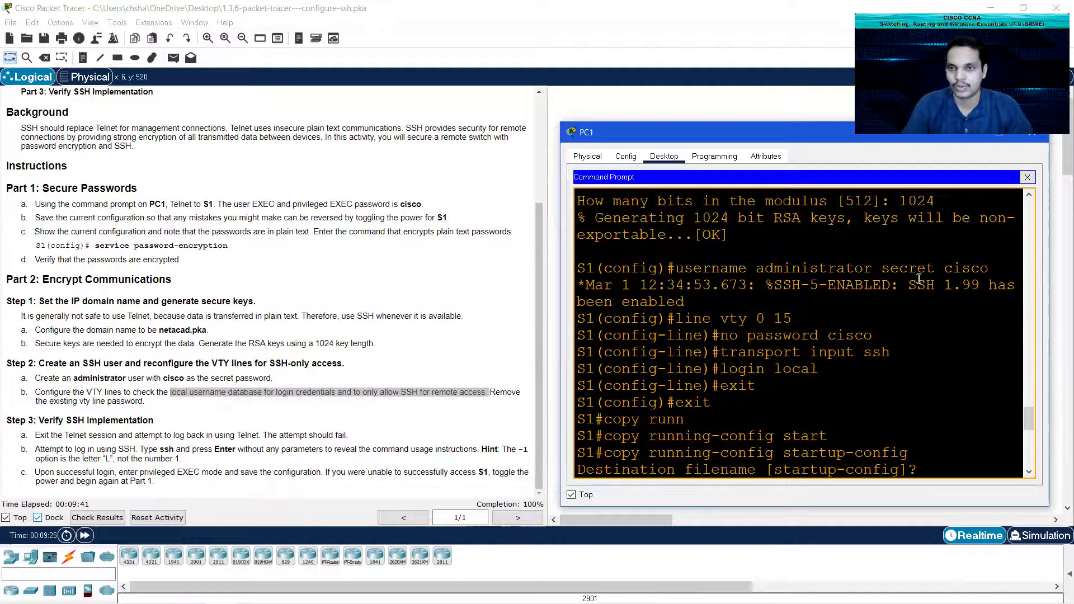
left_click_drag(943, 285, 980, 286)
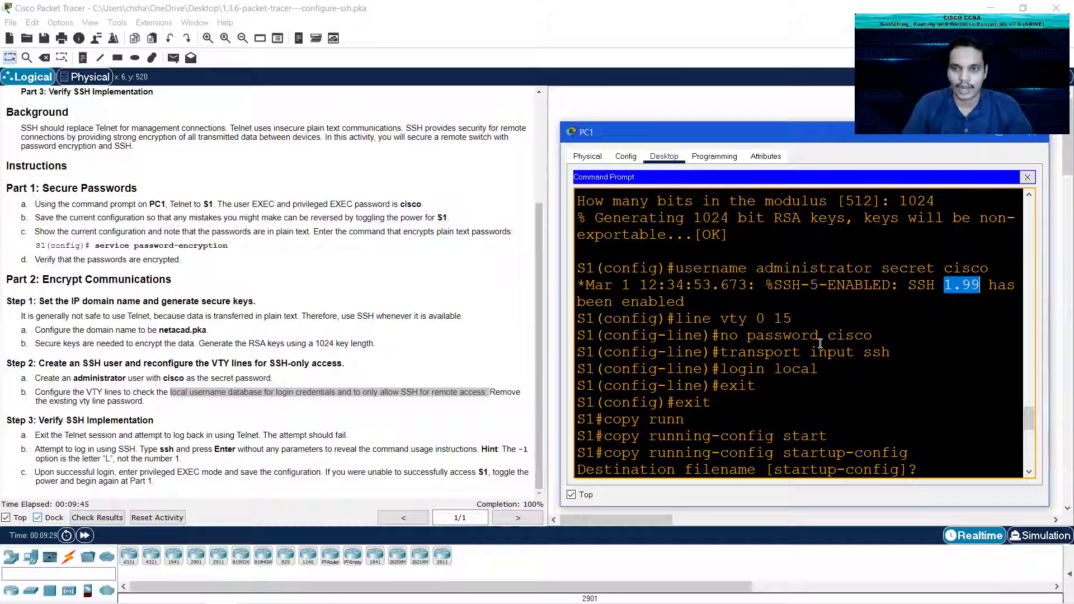